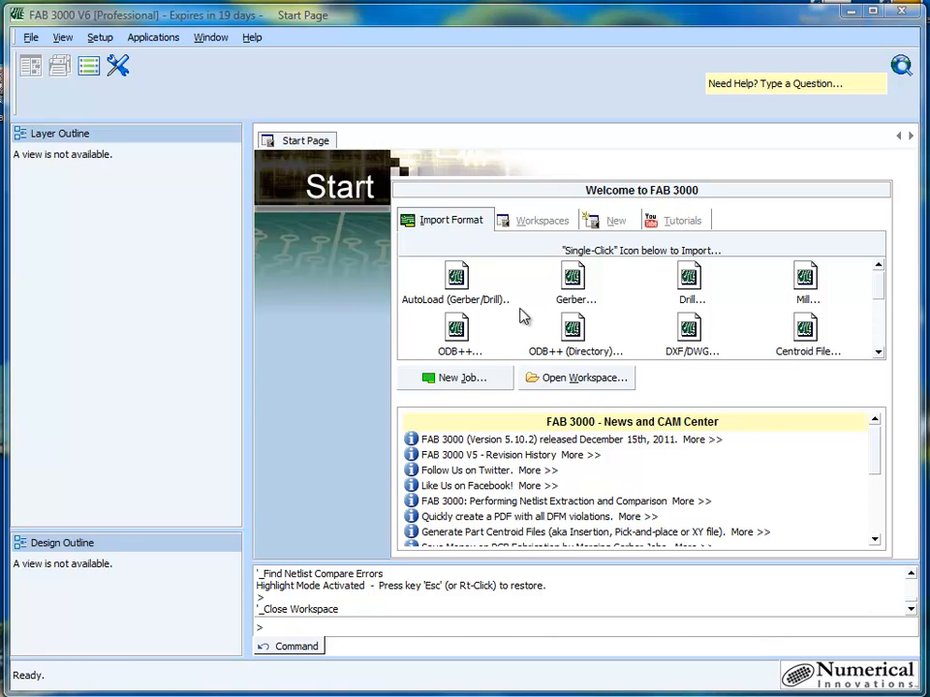
- Open the recent workspace C:\support_2012\examples\274X\short.wrk and look over its board
{"action": "left_click", "coordinate": [532, 226]}
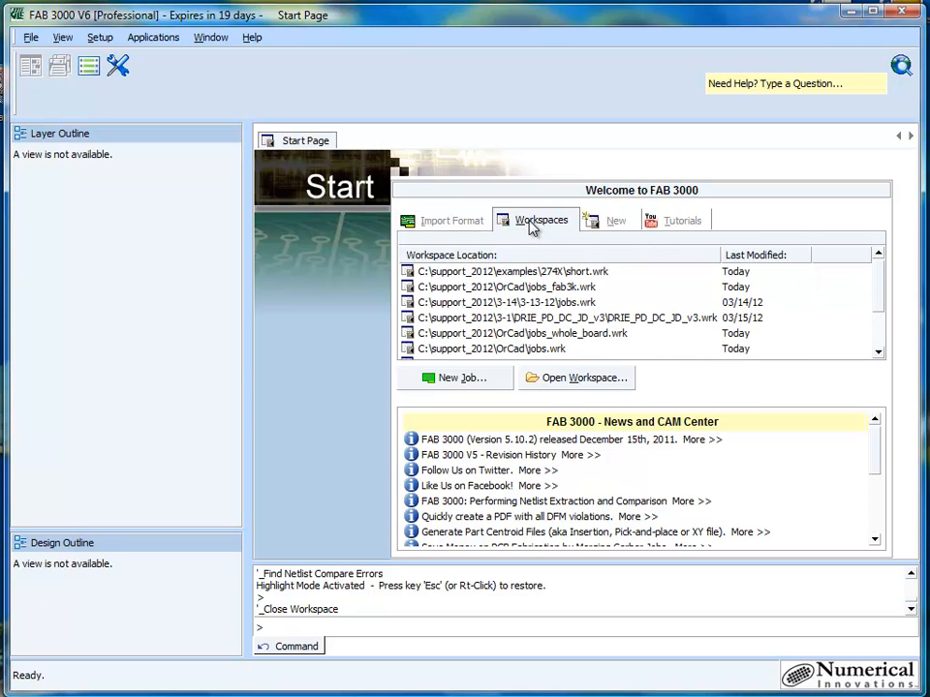
{"action": "double_click", "coordinate": [511, 274]}
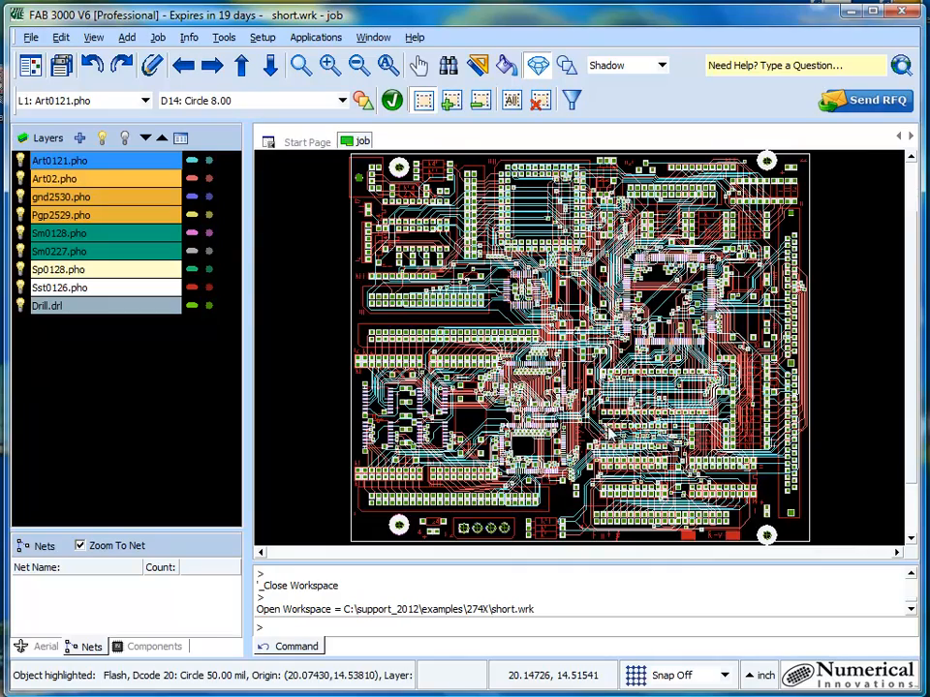
{"action": "scroll", "coordinate": [570, 320], "scroll_direction": "up", "scroll_amount": 5}
{"action": "scroll", "coordinate": [554, 314], "scroll_direction": "down", "scroll_amount": 3}
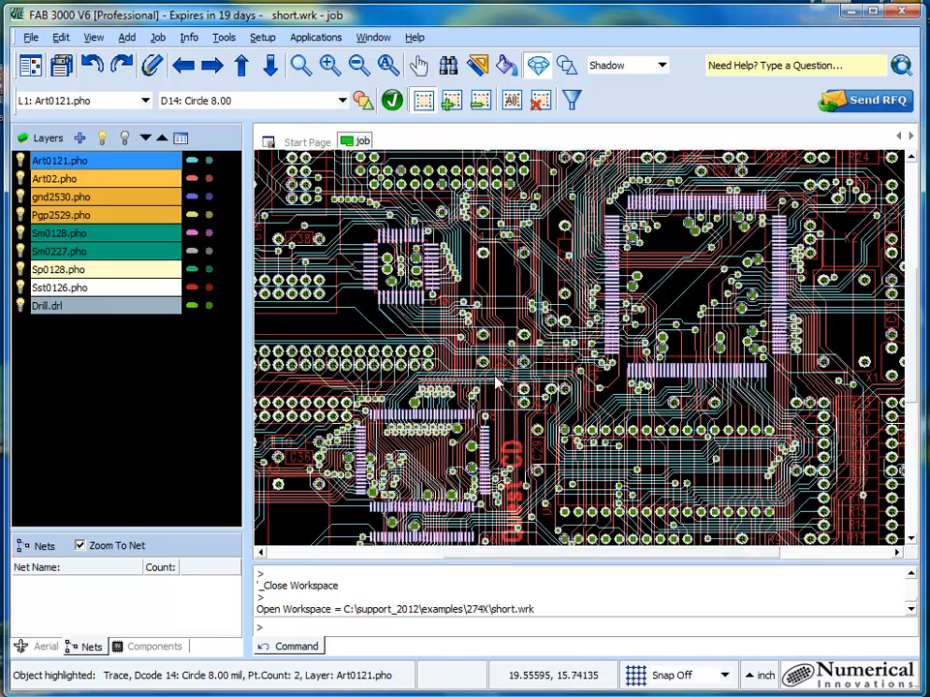
{"action": "scroll", "coordinate": [549, 372], "scroll_direction": "up", "scroll_amount": 4}
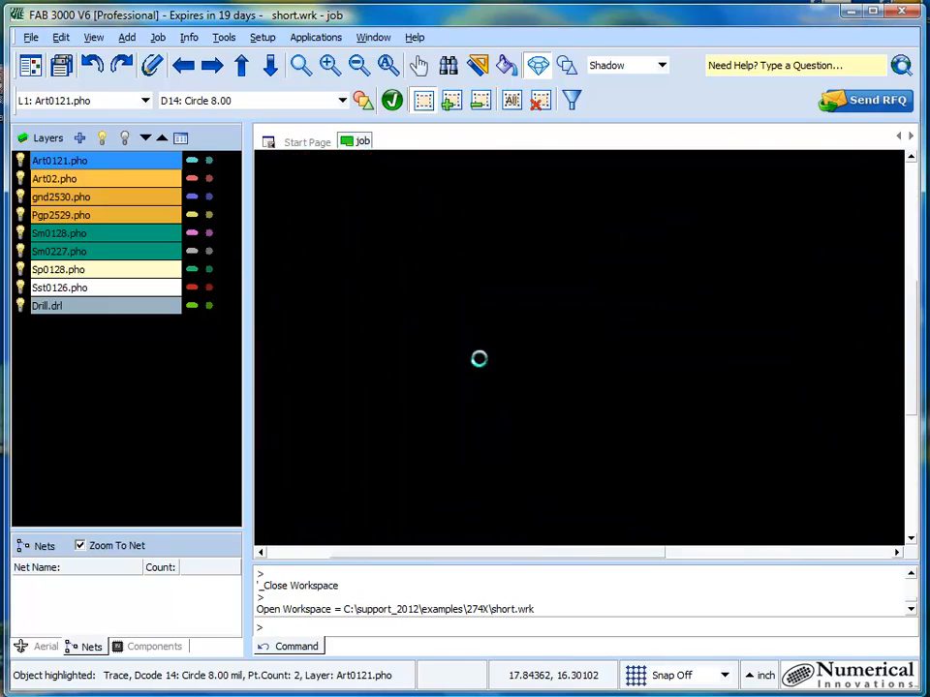
- Show only the Art0121.pho layer and examine its traces and pads in several areas of the board
{"action": "left_click", "coordinate": [96, 179]}
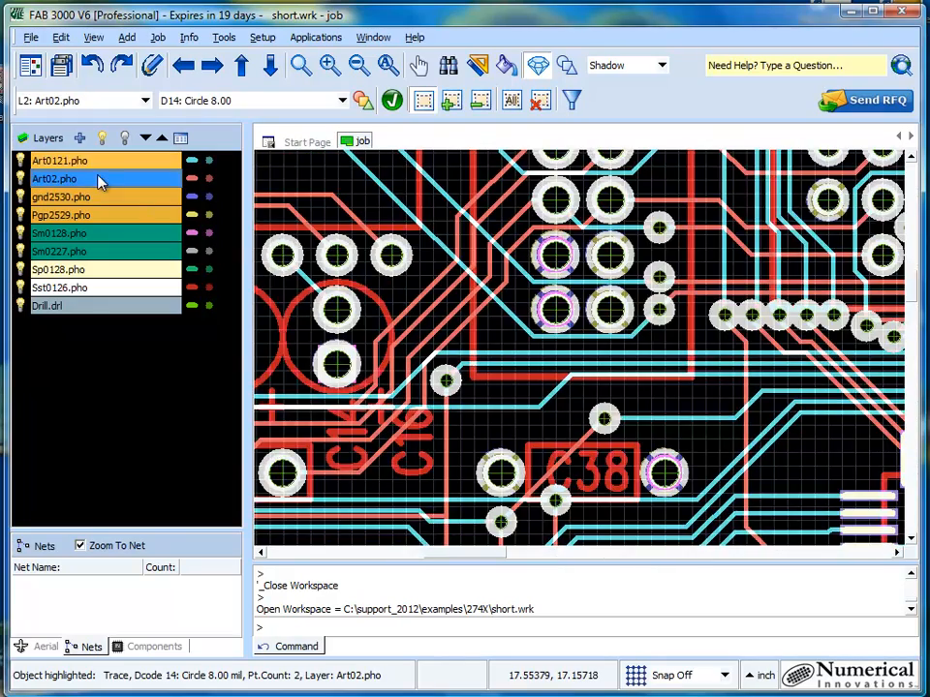
{"action": "left_click", "coordinate": [89, 161]}
{"action": "scroll", "coordinate": [539, 284], "scroll_direction": "down", "scroll_amount": 3}
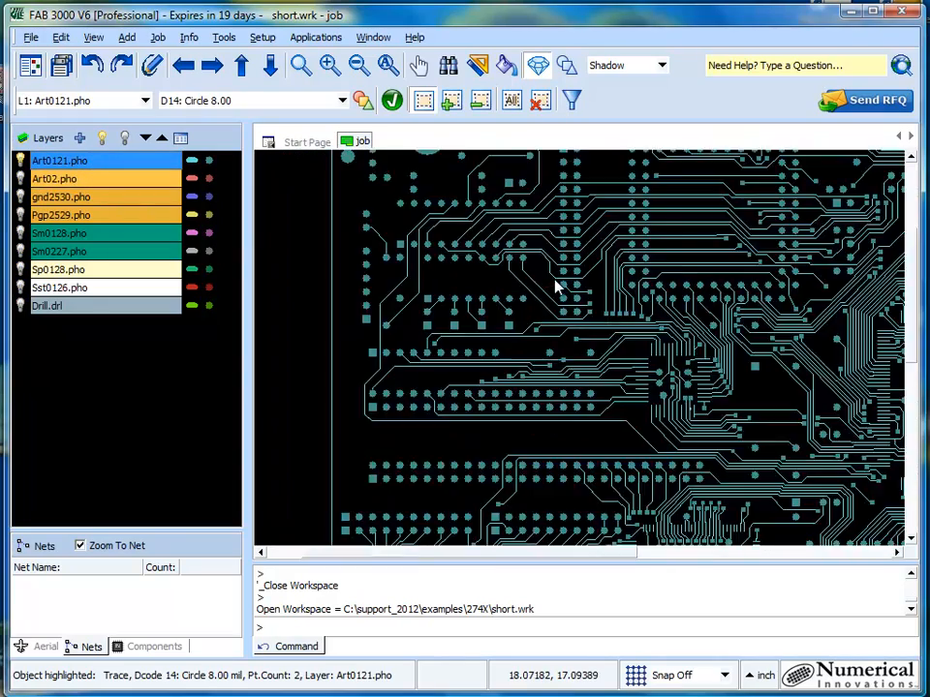
{"action": "scroll", "coordinate": [660, 311], "scroll_direction": "up", "scroll_amount": 4}
{"action": "middle_click_drag", "start_coordinate": [579, 464], "coordinate": [665, 334]}
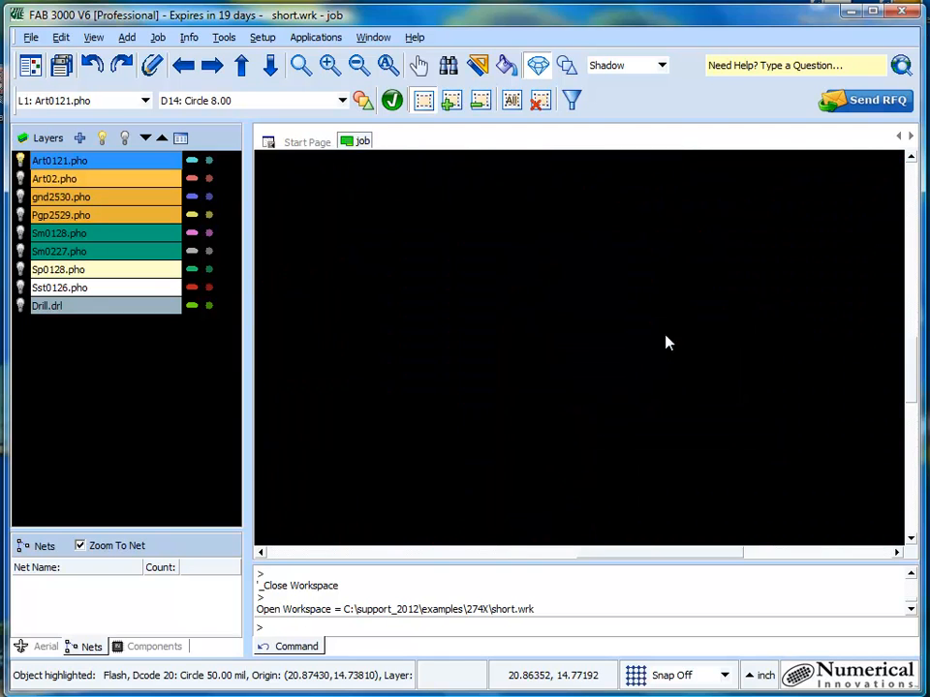
{"action": "middle_click_drag", "start_coordinate": [451, 404], "coordinate": [561, 328]}
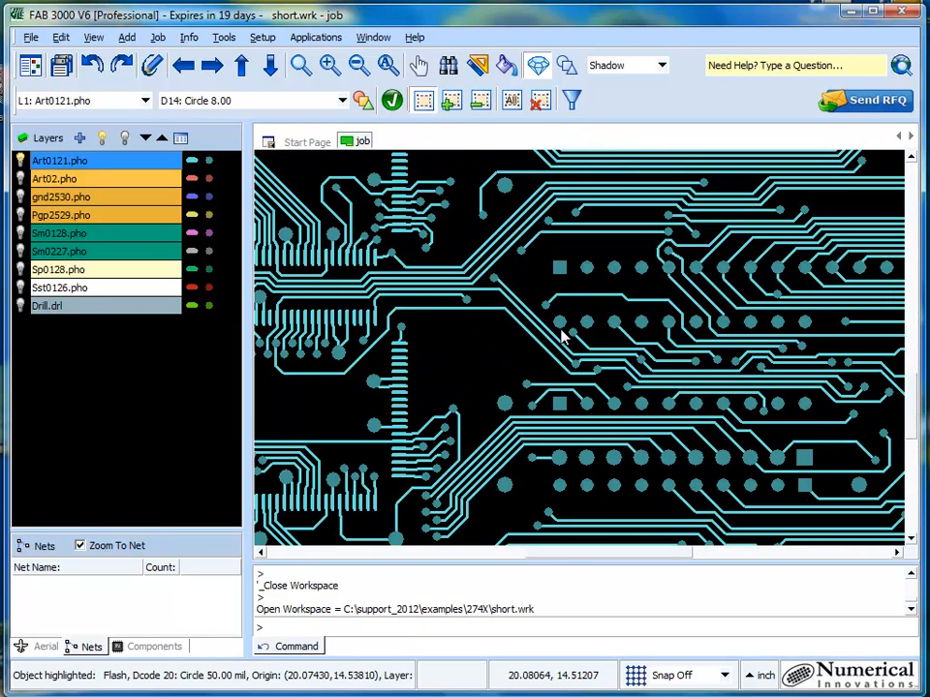
{"action": "scroll", "coordinate": [484, 346], "scroll_direction": "down", "scroll_amount": 2}
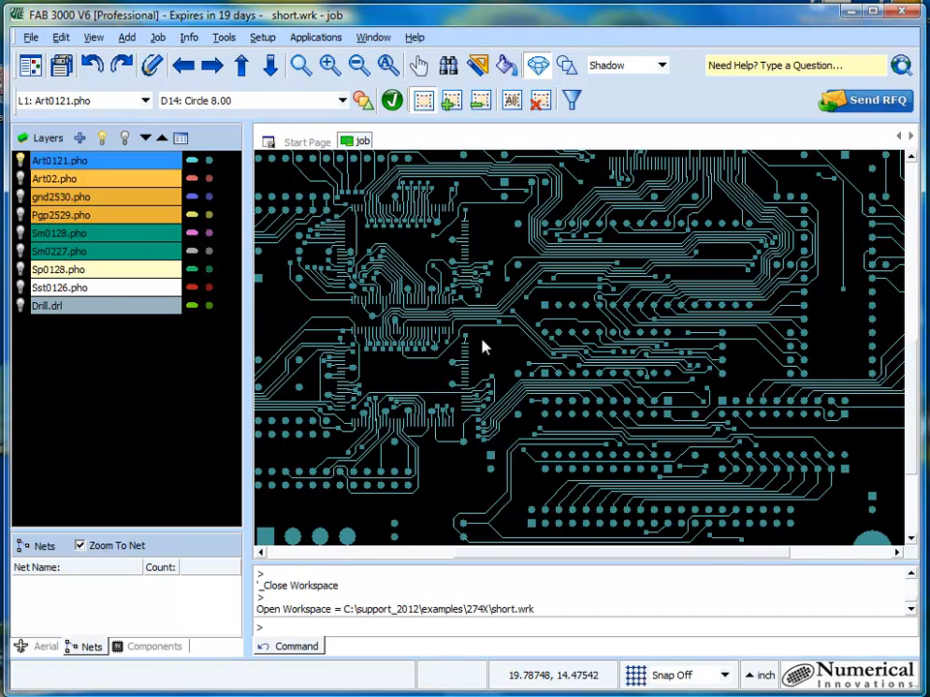
{"action": "scroll", "coordinate": [484, 347], "scroll_direction": "up", "scroll_amount": 3}
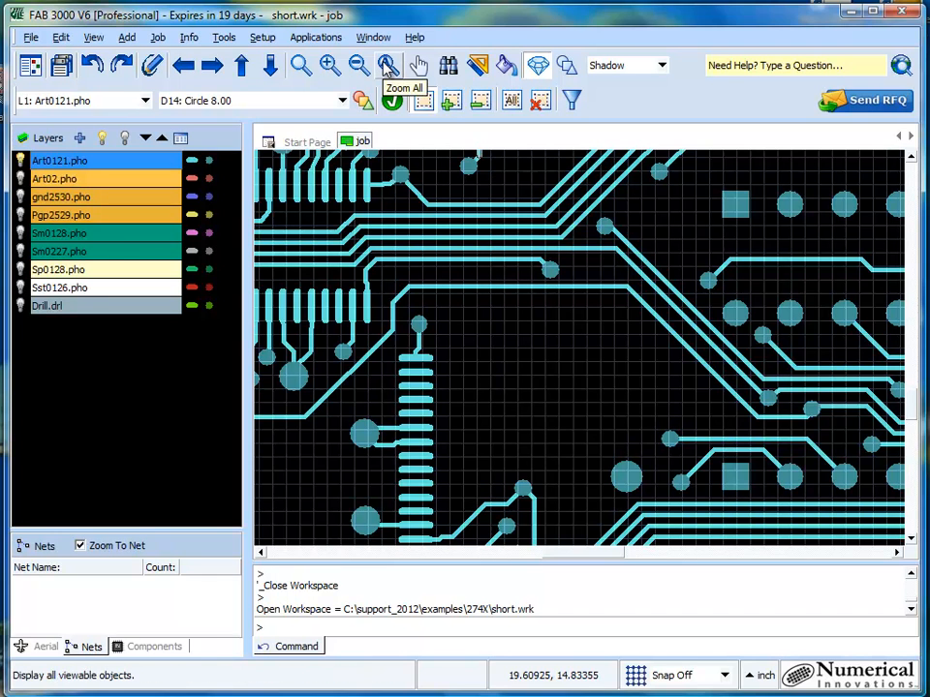
- Turn all layers on, inspect the overlapping traces up close, and return to the full-board view
{"action": "left_click", "coordinate": [104, 143]}
{"action": "scroll", "coordinate": [543, 319], "scroll_direction": "down", "scroll_amount": 3}
{"action": "scroll", "coordinate": [567, 310], "scroll_direction": "up", "scroll_amount": 5}
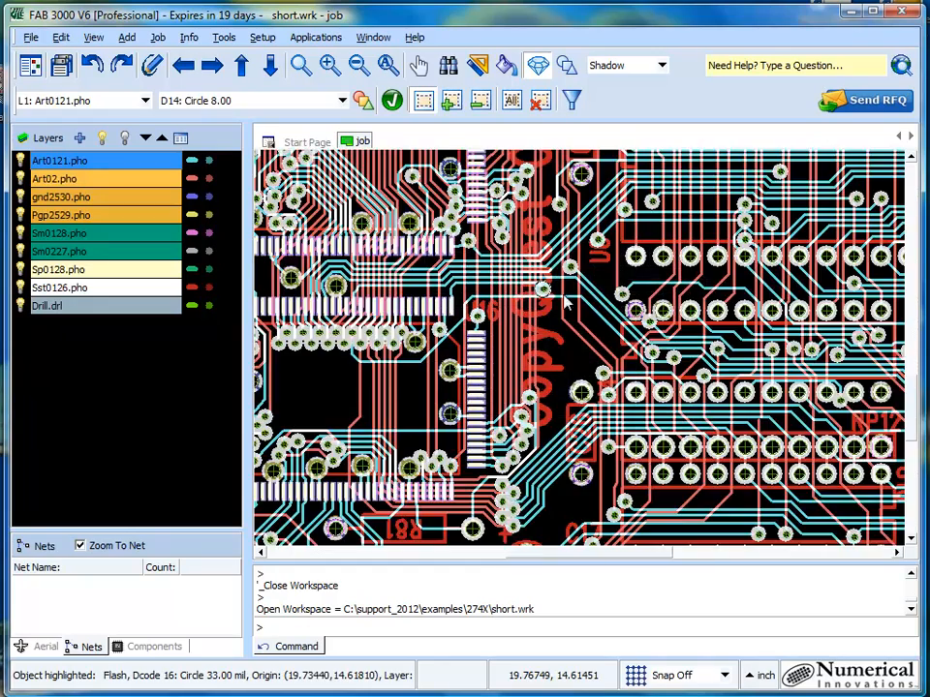
{"action": "mouse_move", "coordinate": [575, 333]}
{"action": "middle_mouse_down"}
{"action": "mouse_move", "coordinate": [376, 258]}
{"action": "mouse_move", "coordinate": [423, 337]}
{"action": "middle_mouse_up"}
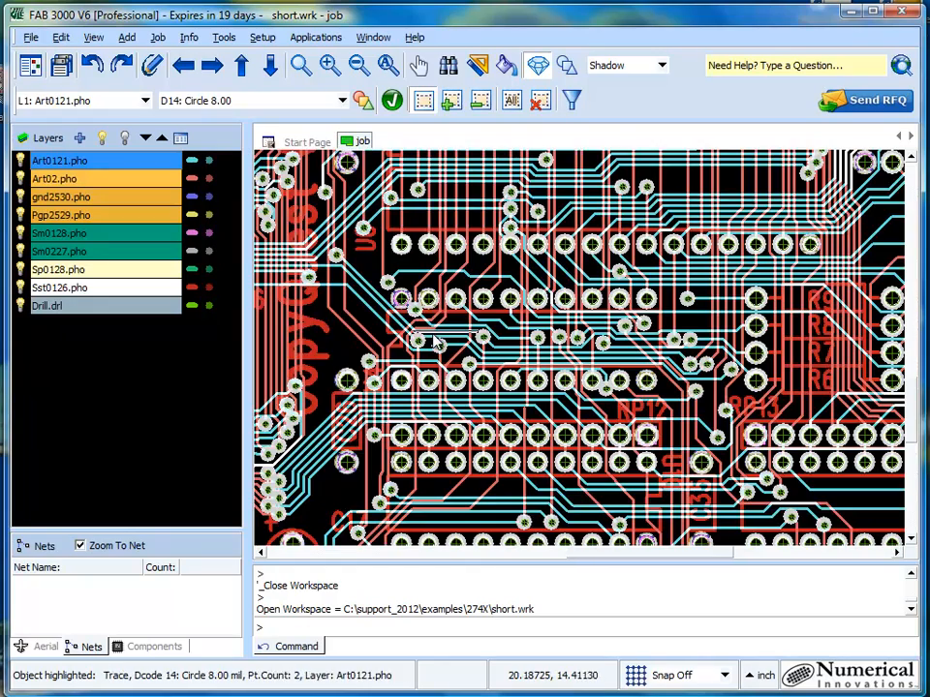
{"action": "left_click", "coordinate": [386, 65]}
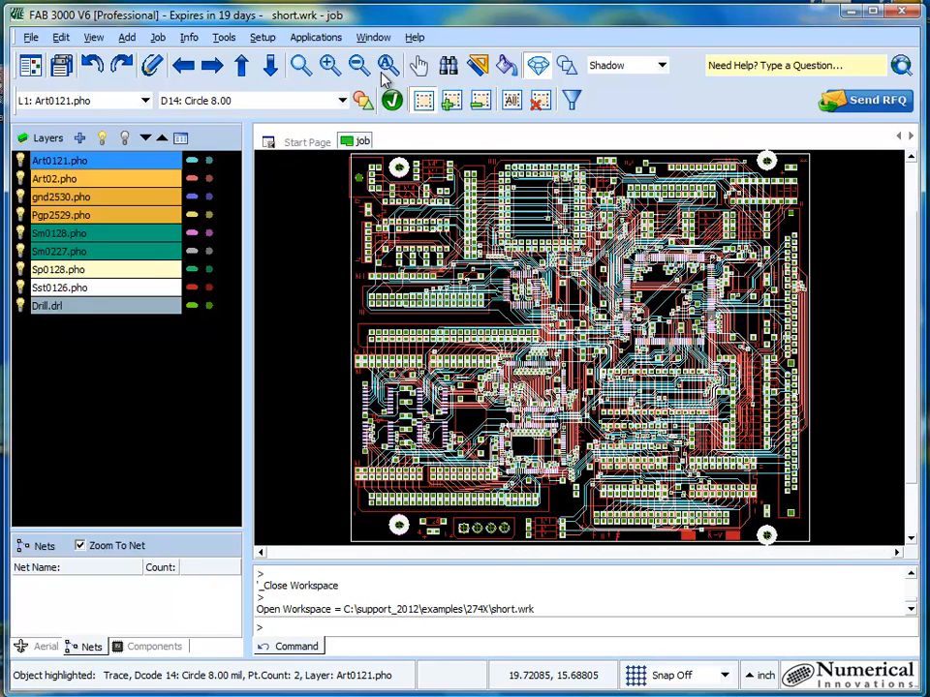
{"action": "scroll", "coordinate": [675, 269], "scroll_direction": "up", "scroll_amount": 10}
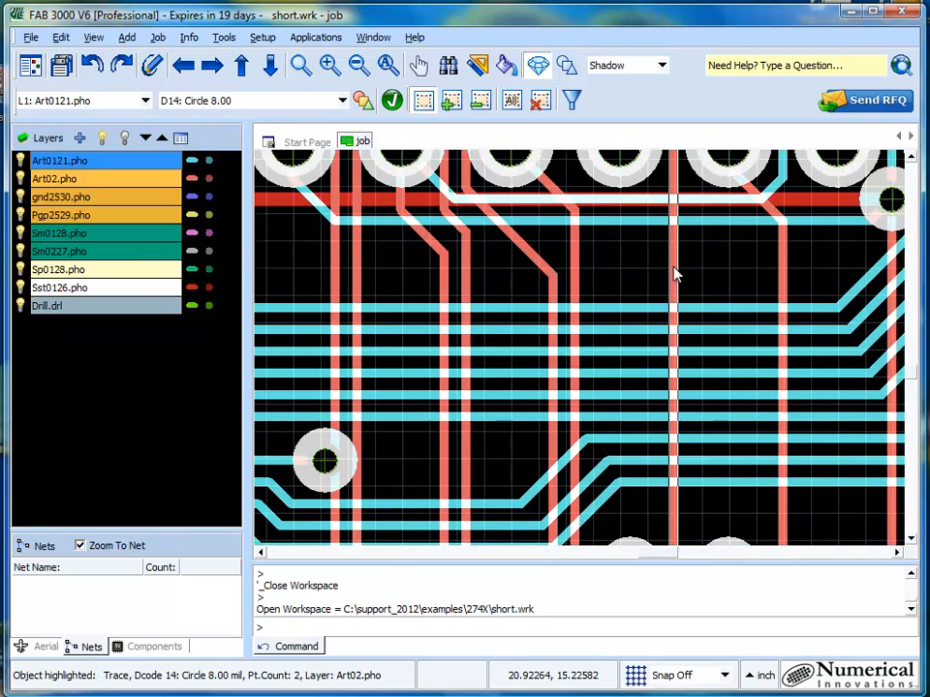
{"action": "left_click", "coordinate": [386, 65]}
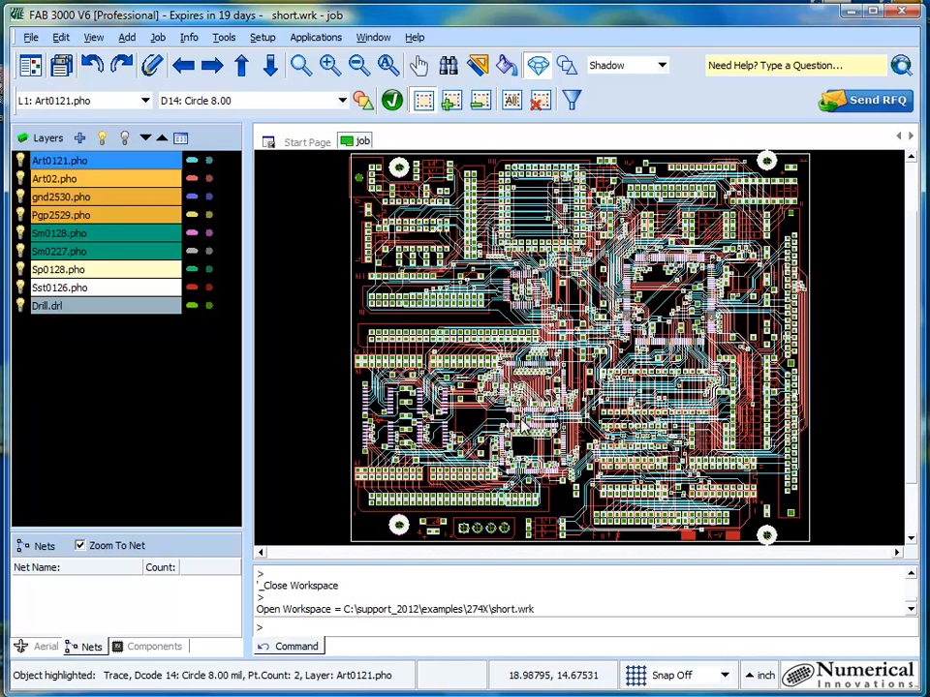
- Run a netlist extraction that allows single point nets and nets without pads and creates internal pad stacks
{"action": "left_click", "coordinate": [223, 38]}
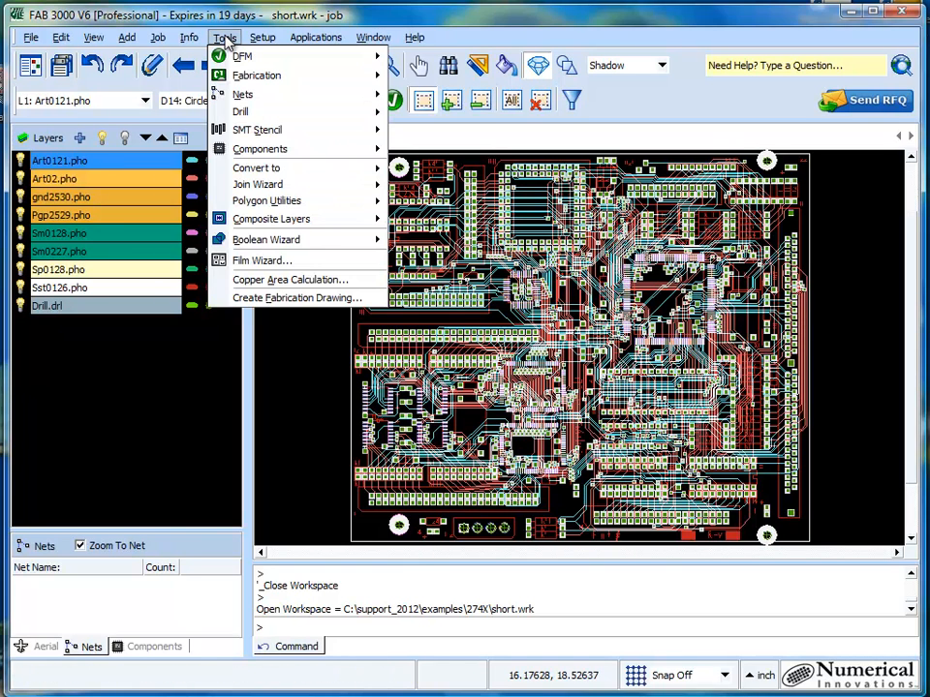
{"action": "mouse_move", "coordinate": [261, 97]}
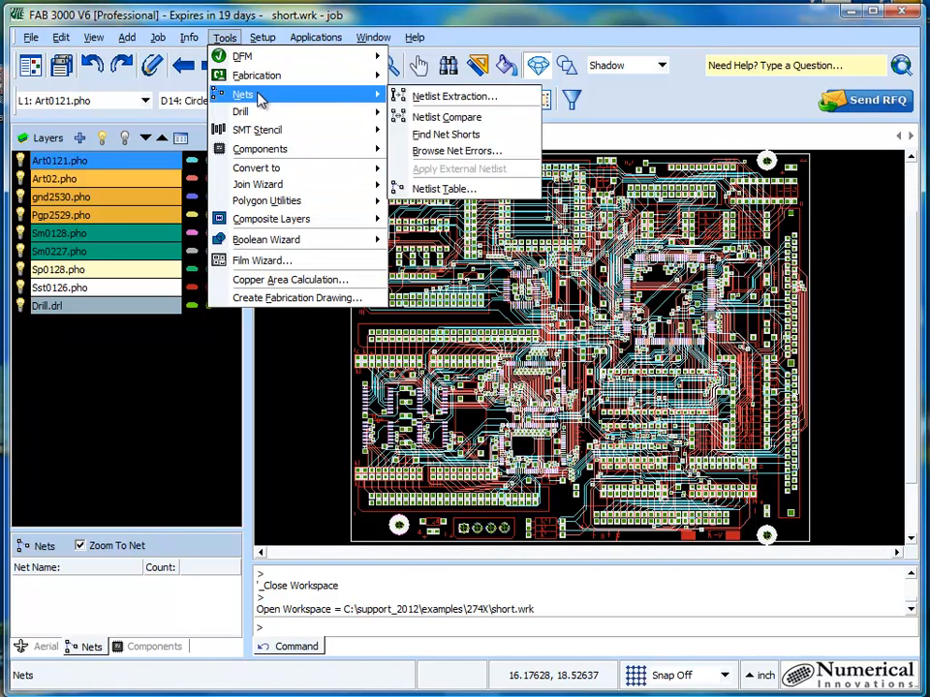
{"action": "left_click", "coordinate": [433, 98]}
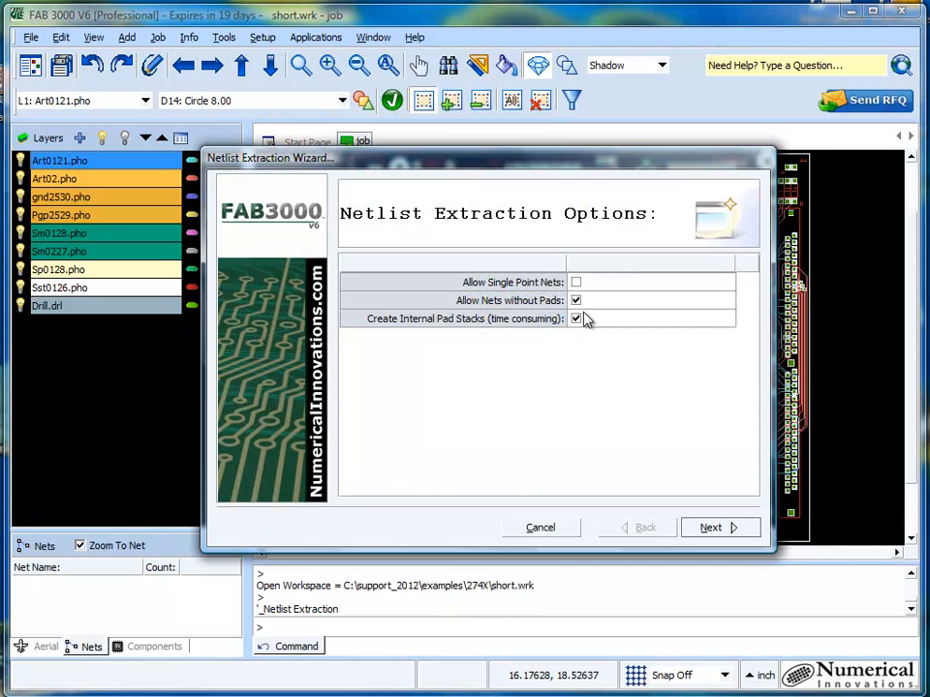
{"action": "left_click", "coordinate": [575, 283]}
{"action": "left_click", "coordinate": [716, 528]}
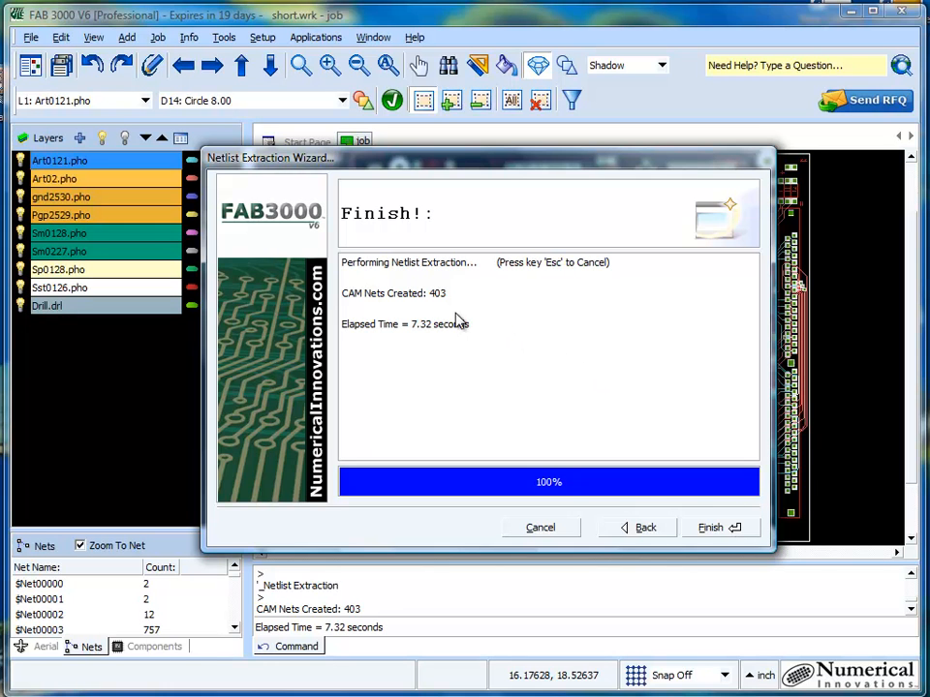
{"action": "left_click", "coordinate": [715, 528]}
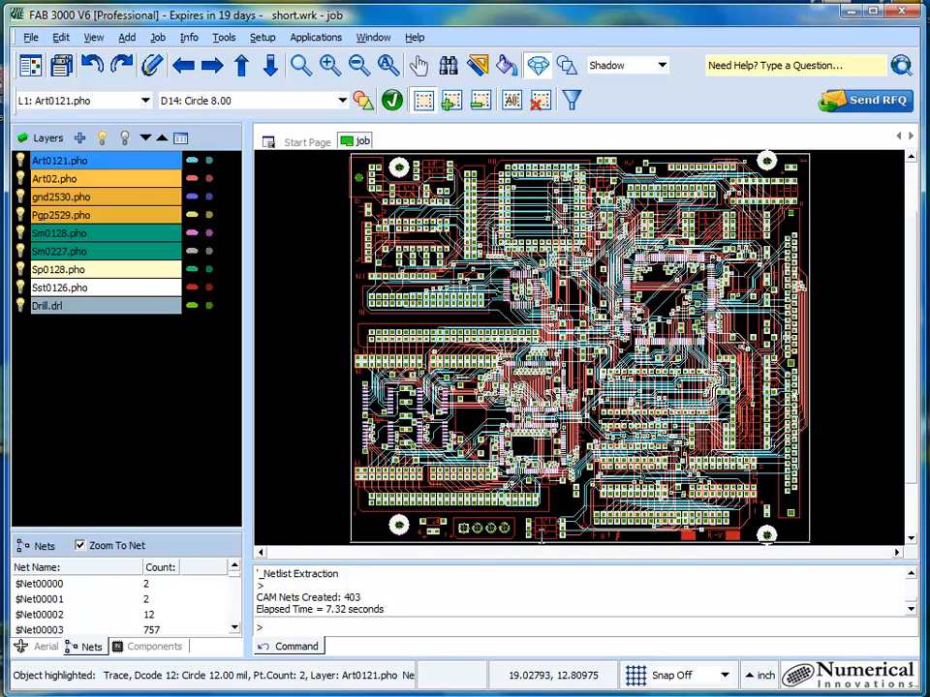
- Highlight nets $Net00004, $Net00007 and $Net00008 on the board one after another
{"action": "scroll", "coordinate": [55, 602], "scroll_direction": "down", "scroll_amount": 1}
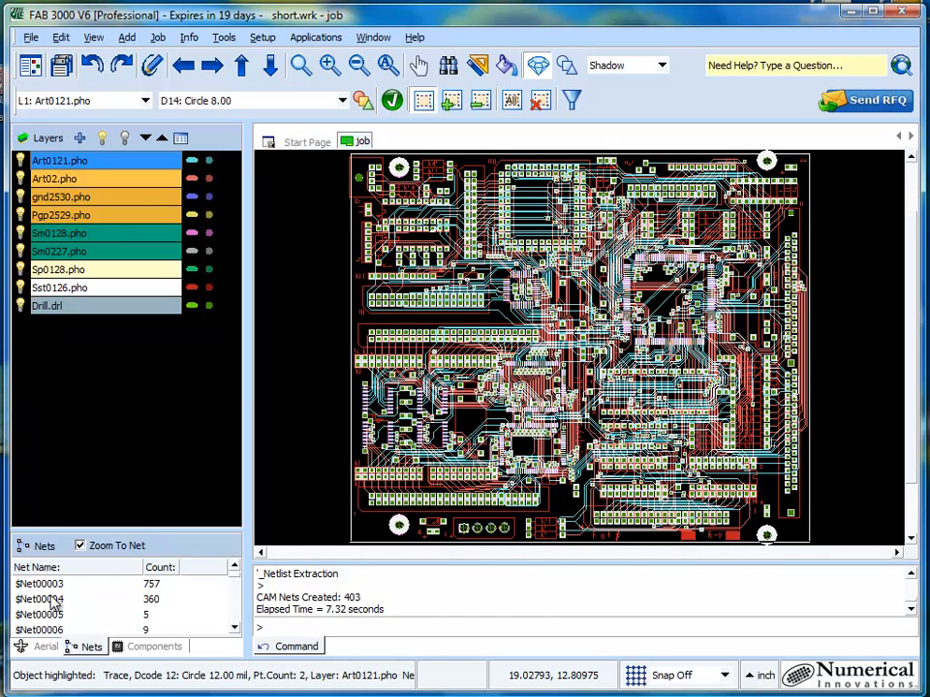
{"action": "left_click", "coordinate": [53, 599]}
{"action": "scroll", "coordinate": [56, 603], "scroll_direction": "down", "scroll_amount": 1}
{"action": "left_click", "coordinate": [56, 600]}
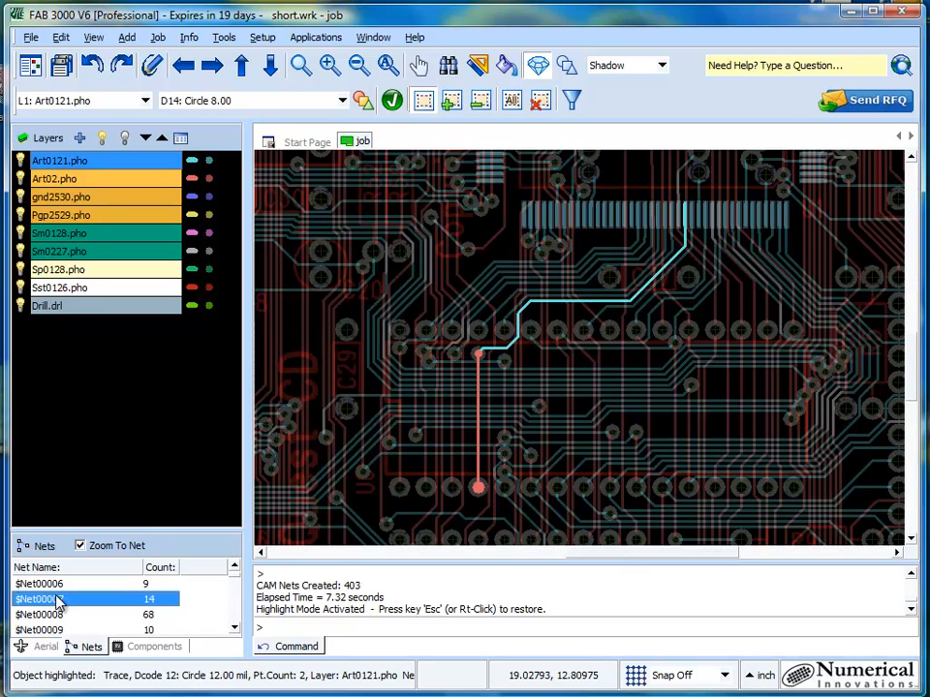
{"action": "left_click", "coordinate": [122, 614]}
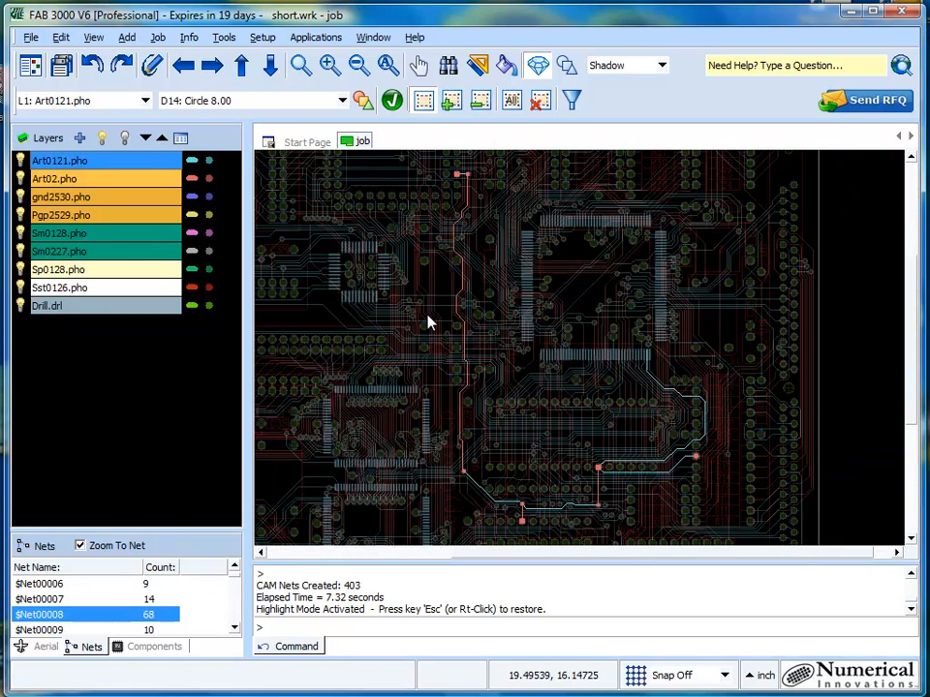
- Change the highlight mode to Isolate and view $Net00009 on its own
{"action": "left_click", "coordinate": [663, 67]}
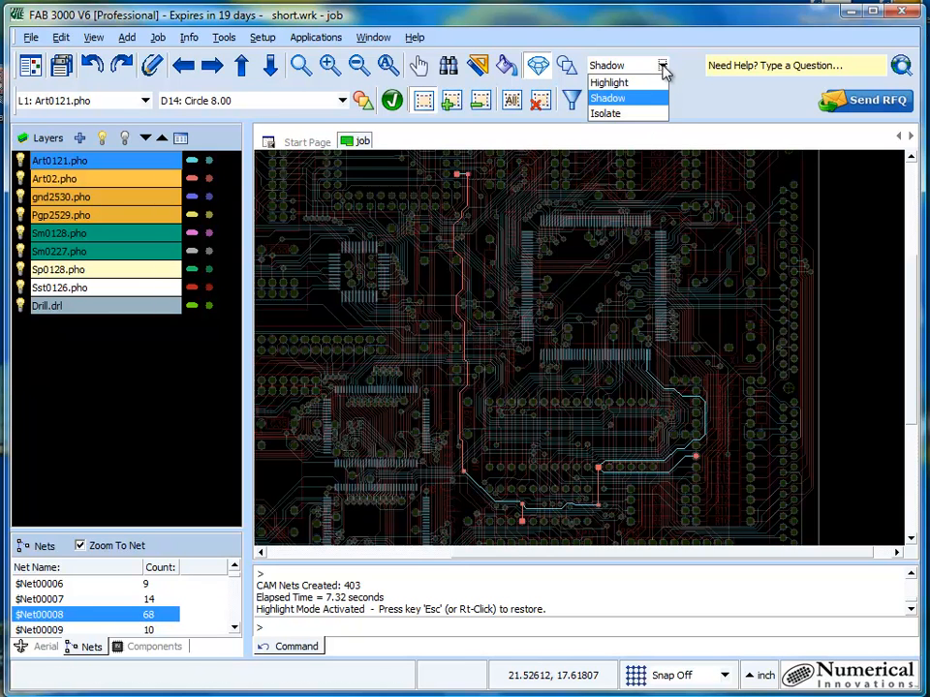
{"action": "left_click", "coordinate": [646, 114]}
{"action": "scroll", "coordinate": [677, 450], "scroll_direction": "up", "scroll_amount": 2}
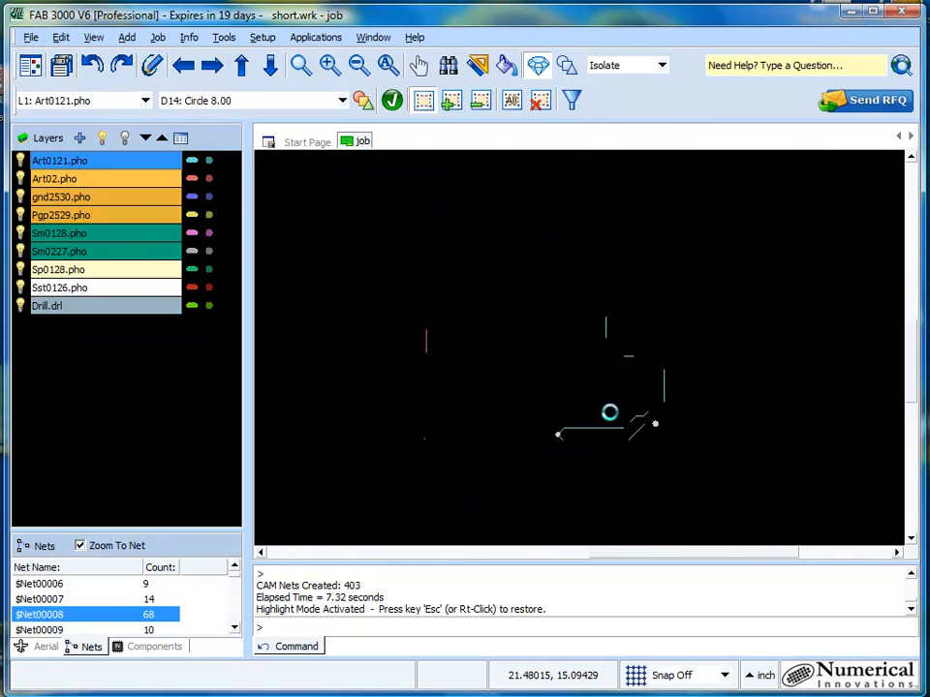
{"action": "left_click", "coordinate": [136, 630]}
- Enlarge the net list and view the isolated nets $Net00011, $Net00012, $Net00020 and $Net00021 in turn
{"action": "left_click_drag", "start_coordinate": [196, 530], "coordinate": [207, 438]}
{"action": "left_click", "coordinate": [120, 569]}
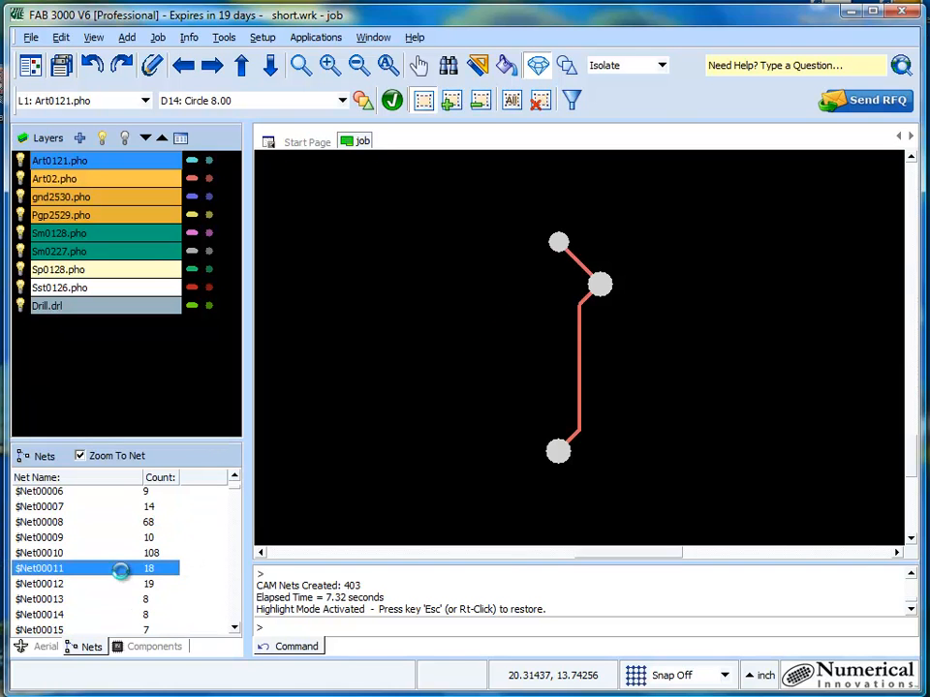
{"action": "left_click", "coordinate": [107, 584]}
{"action": "scroll", "coordinate": [108, 587], "scroll_direction": "down", "scroll_amount": 3}
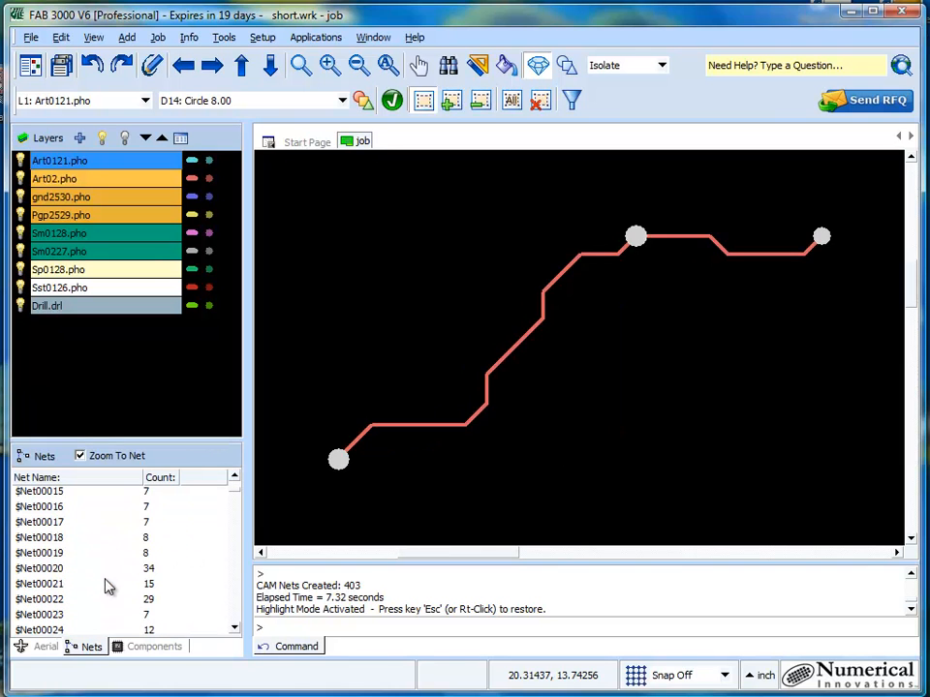
{"action": "left_click", "coordinate": [108, 572]}
{"action": "left_click", "coordinate": [108, 586]}
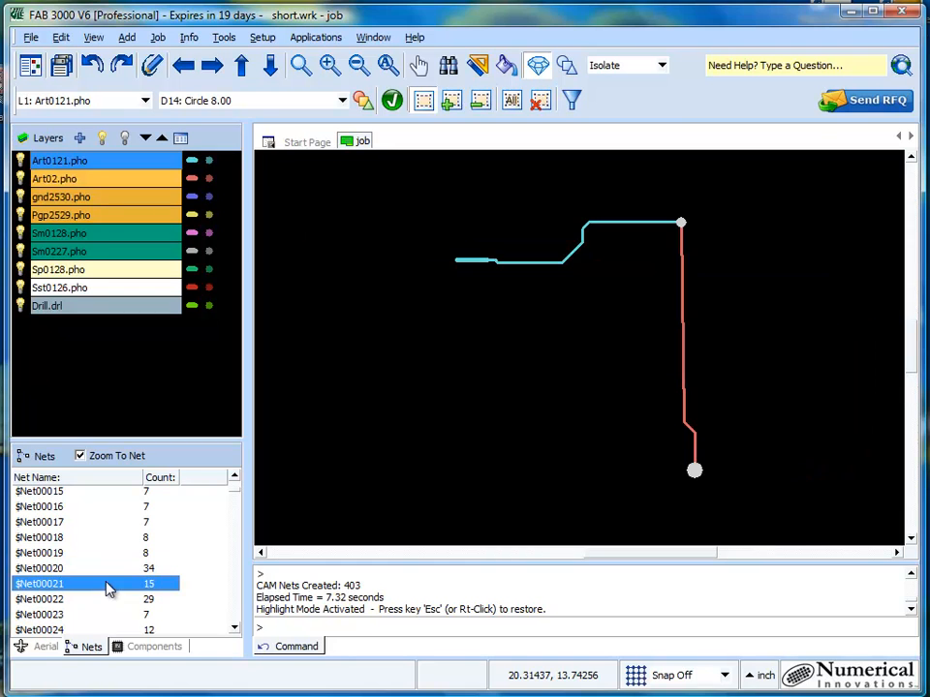
- Set the highlight mode to Shadow and view $Net00021 against the dimmed surrounding board
{"action": "left_click", "coordinate": [660, 66]}
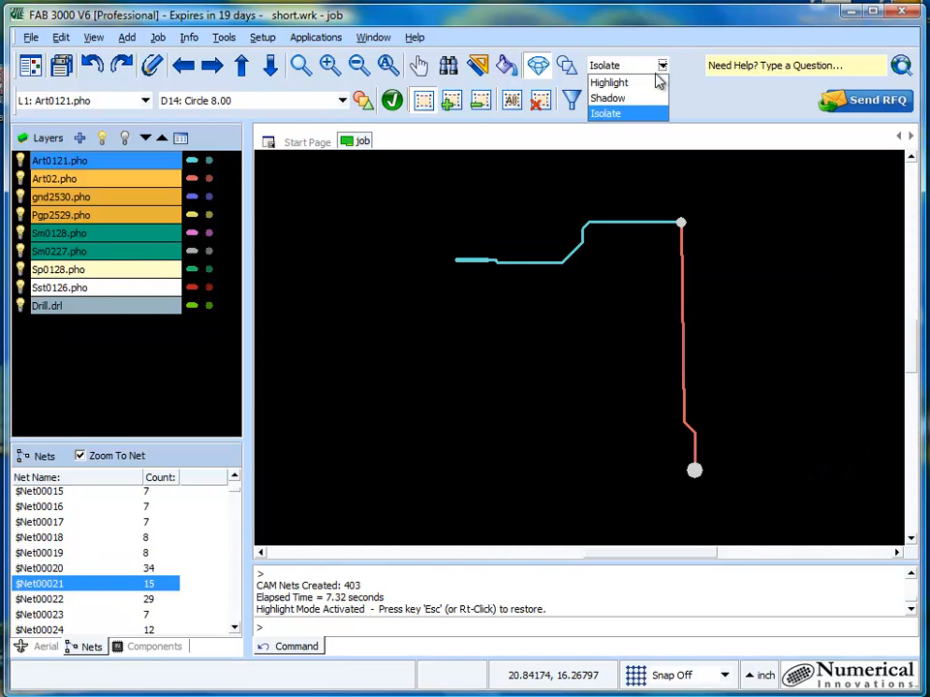
{"action": "left_click", "coordinate": [644, 98]}
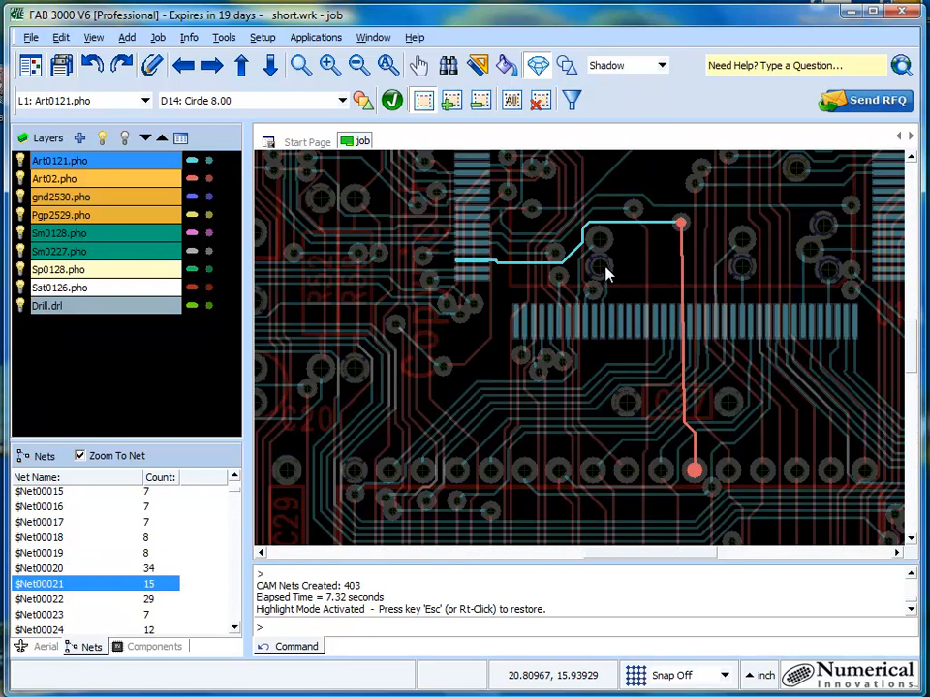
{"action": "scroll", "coordinate": [606, 275], "scroll_direction": "down", "scroll_amount": 2}
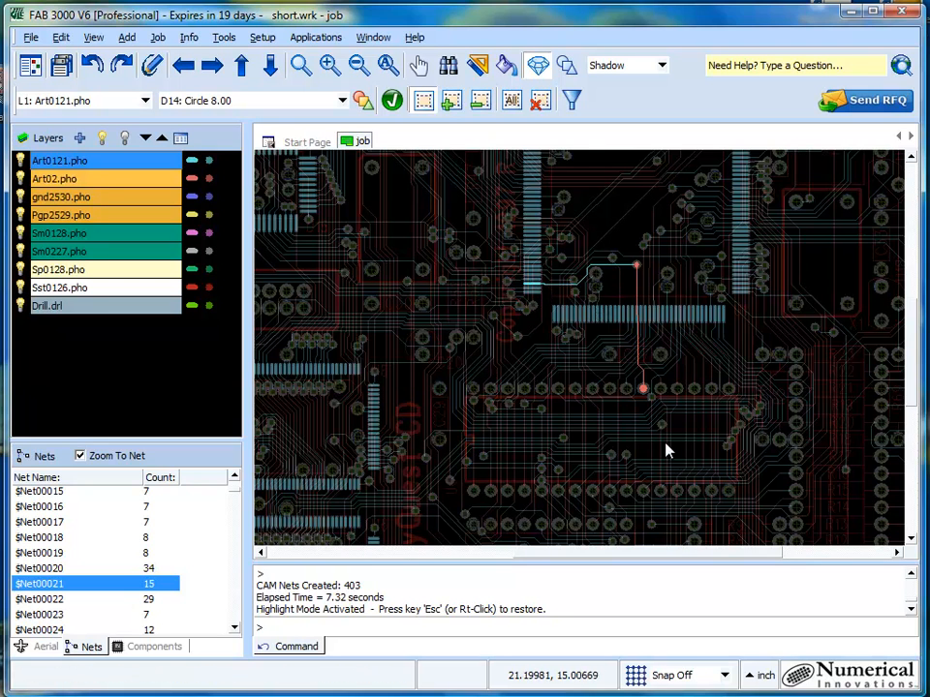
- Highlight nets $Net00022 and $Net00025 on the board, and clear the highlighting
{"action": "left_click", "coordinate": [98, 598]}
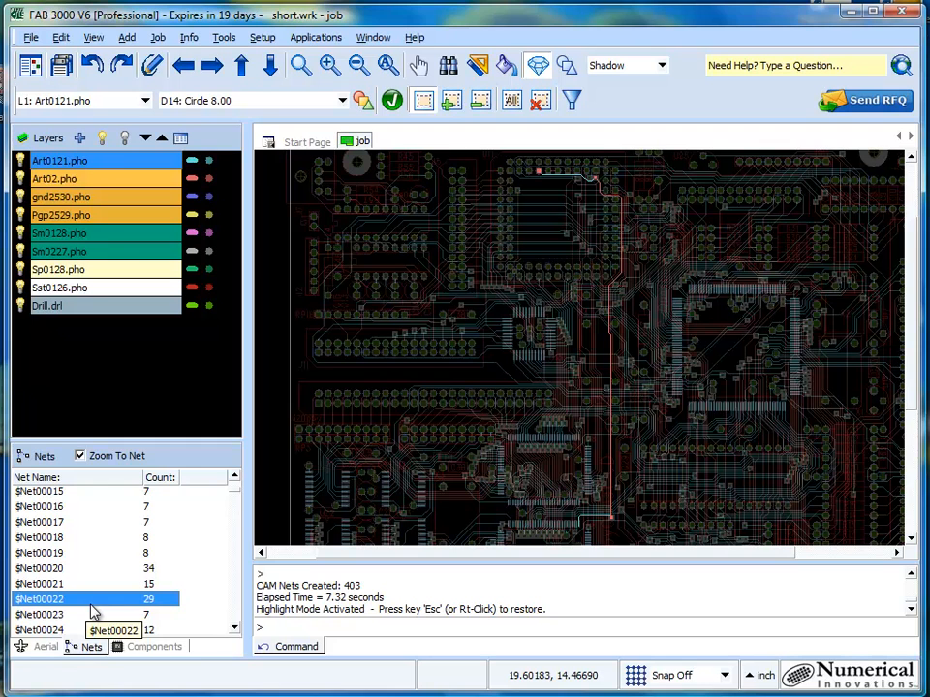
{"action": "scroll", "coordinate": [110, 566], "scroll_direction": "down", "scroll_amount": 2}
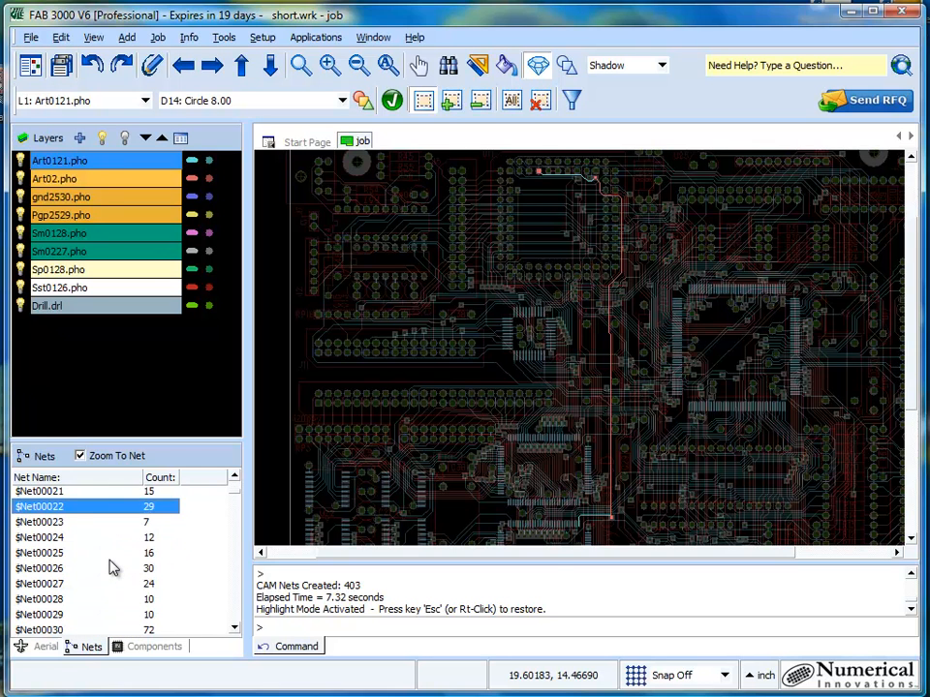
{"action": "left_click", "coordinate": [110, 559]}
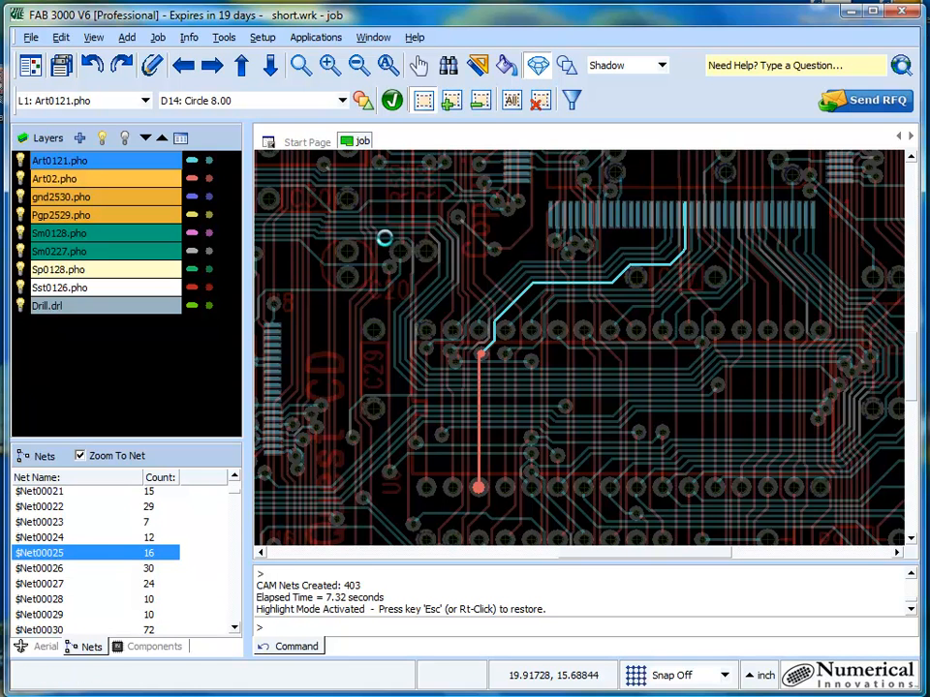
{"action": "key", "text": "Escape"}
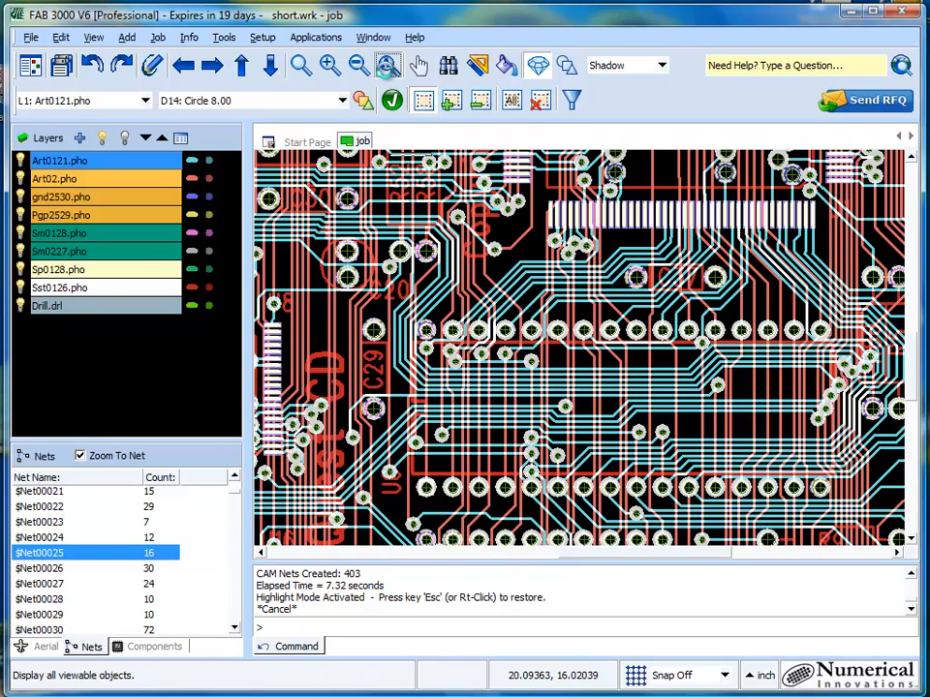
- Fit the whole board in view and import the IPC-D-356/A netlist file netlist.ipc from the examples\274X folder
{"action": "left_click", "coordinate": [387, 66]}
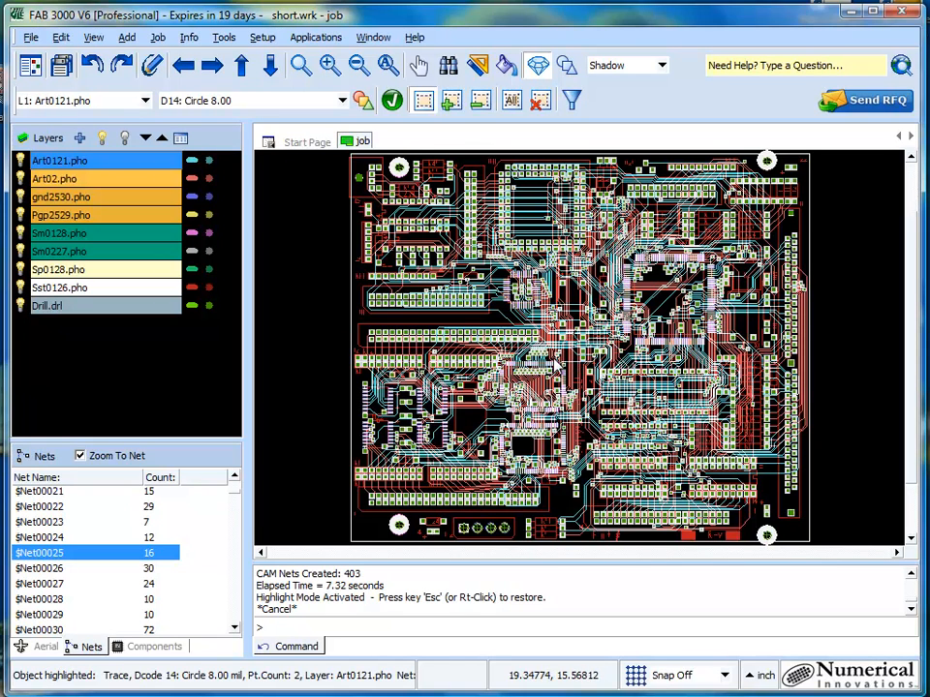
{"action": "left_click", "coordinate": [31, 37]}
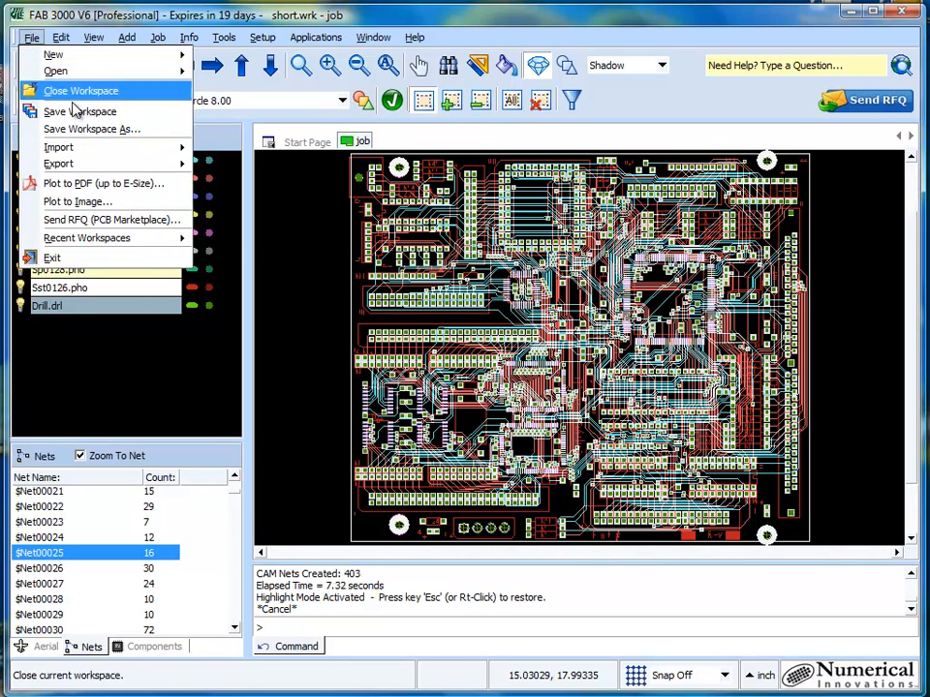
{"action": "mouse_move", "coordinate": [104, 149]}
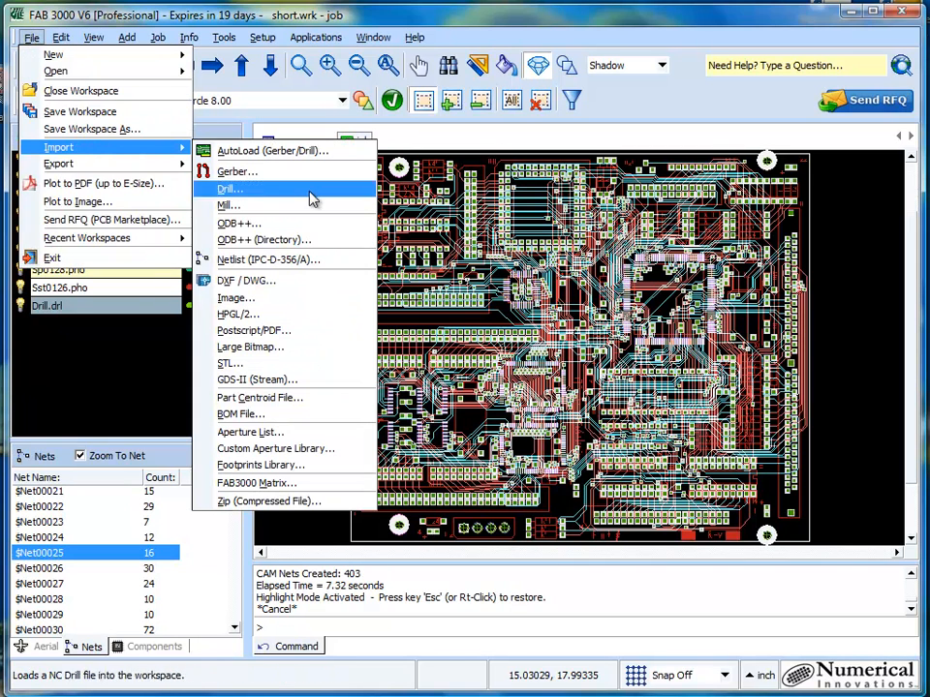
{"action": "left_click", "coordinate": [341, 266]}
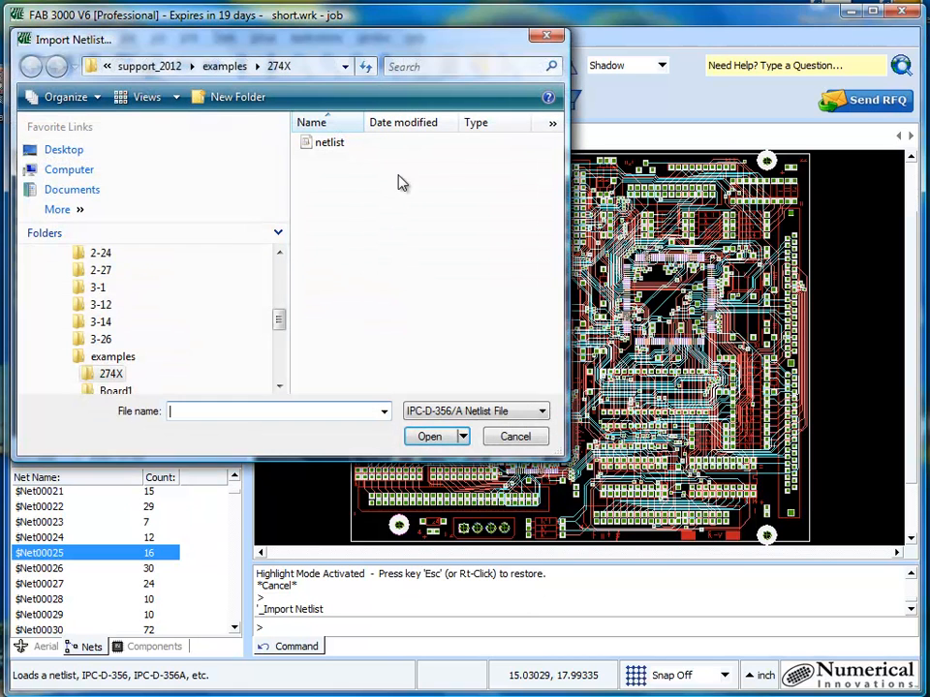
{"action": "left_click", "coordinate": [328, 143]}
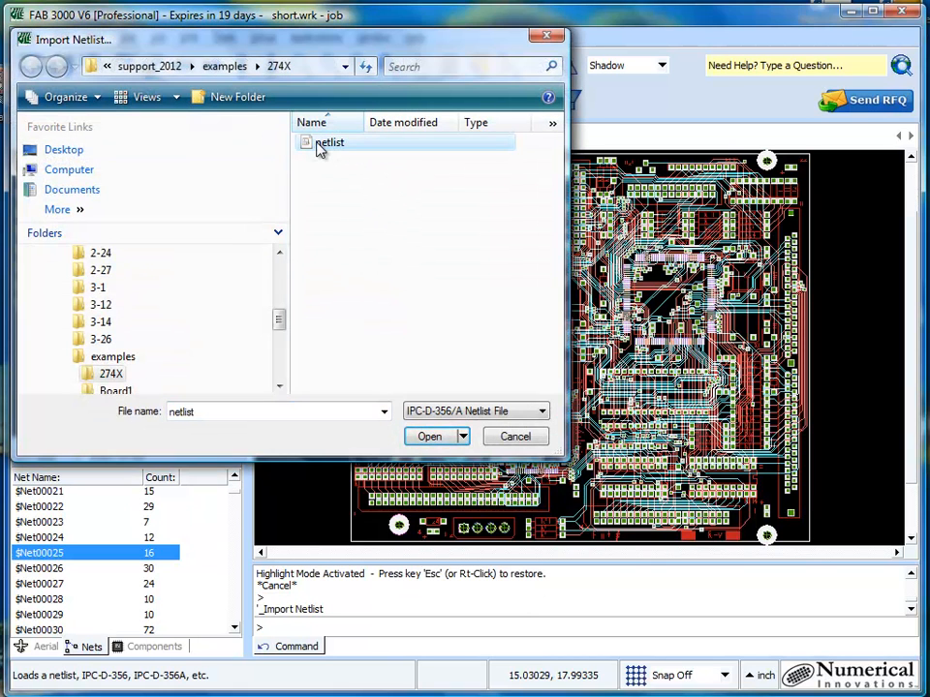
{"action": "left_click", "coordinate": [432, 437]}
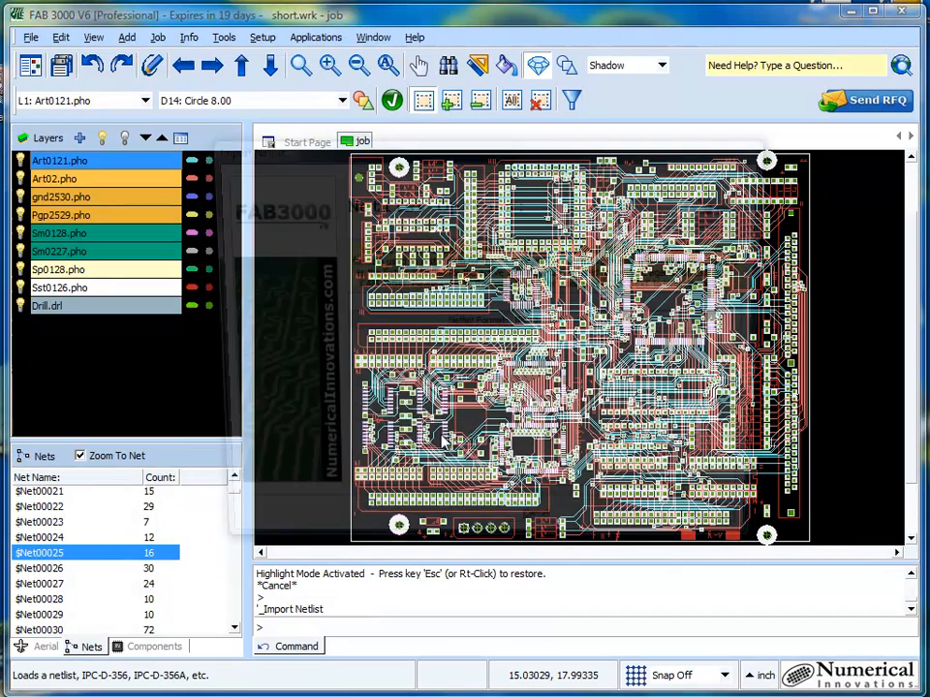
{"action": "left_click", "coordinate": [714, 538]}
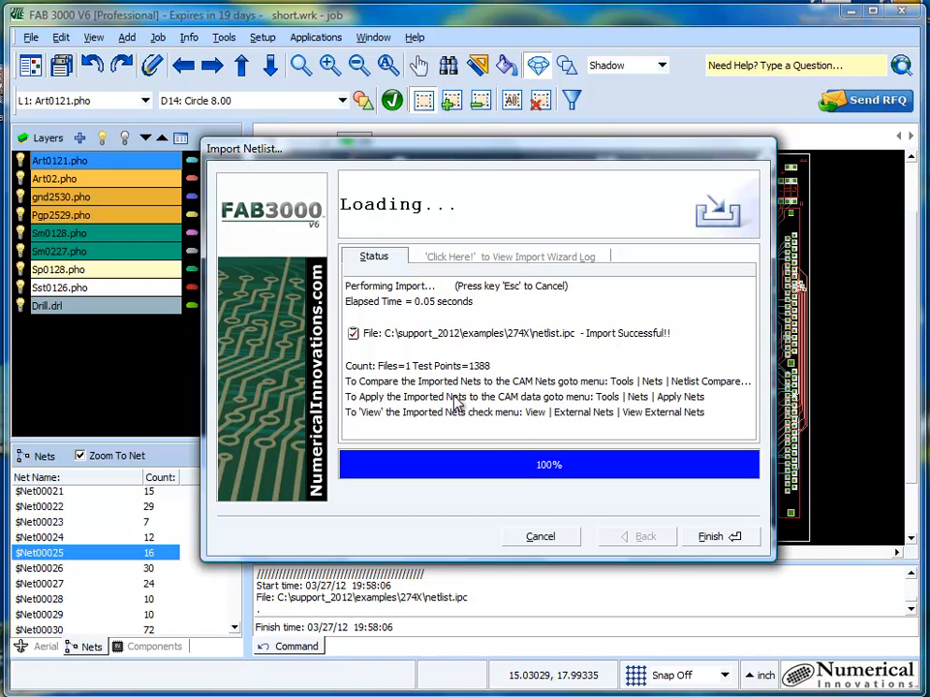
{"action": "left_click", "coordinate": [731, 537]}
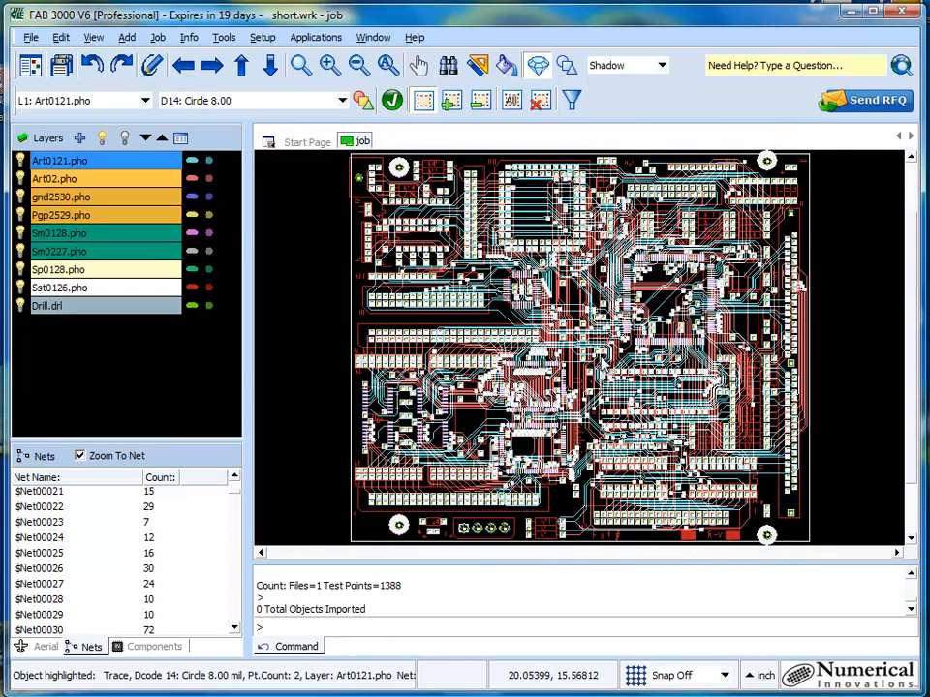
- Examine the imported netlist test points on the board's pads up close, and return to the full board view
{"action": "scroll", "coordinate": [550, 339], "scroll_direction": "up", "scroll_amount": 3}
{"action": "scroll", "coordinate": [549, 337], "scroll_direction": "up", "scroll_amount": 2}
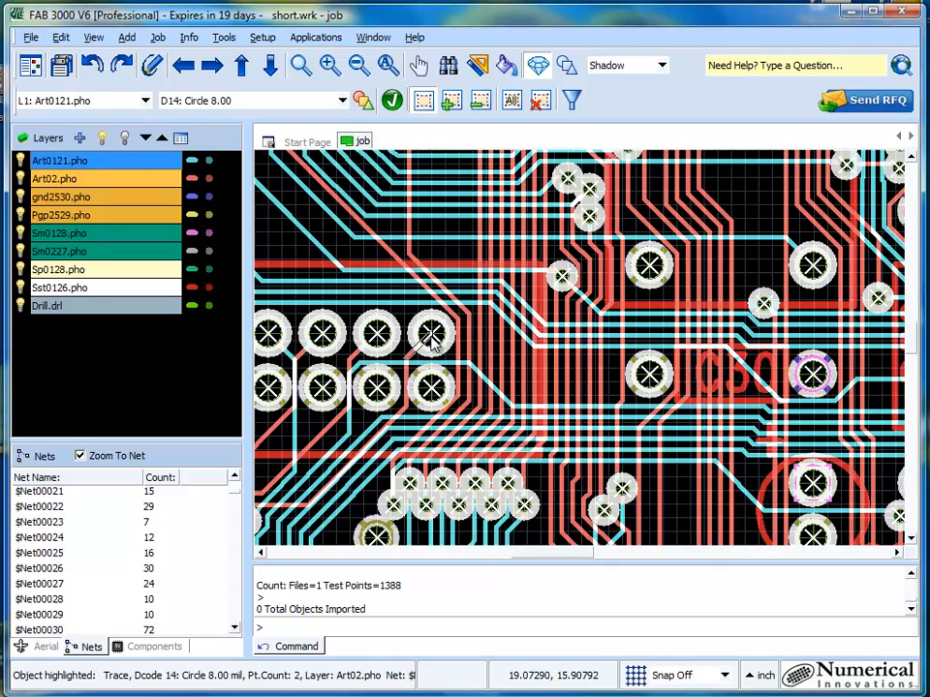
{"action": "scroll", "coordinate": [554, 321], "scroll_direction": "down", "scroll_amount": 1}
{"action": "scroll", "coordinate": [470, 332], "scroll_direction": "up", "scroll_amount": 2}
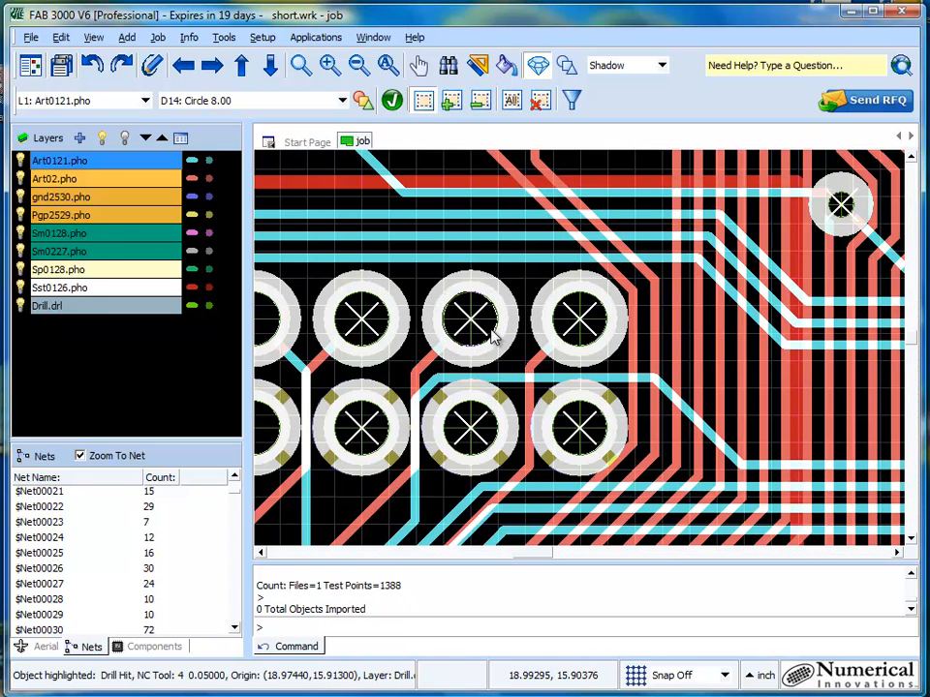
{"action": "scroll", "coordinate": [492, 335], "scroll_direction": "down", "scroll_amount": 2}
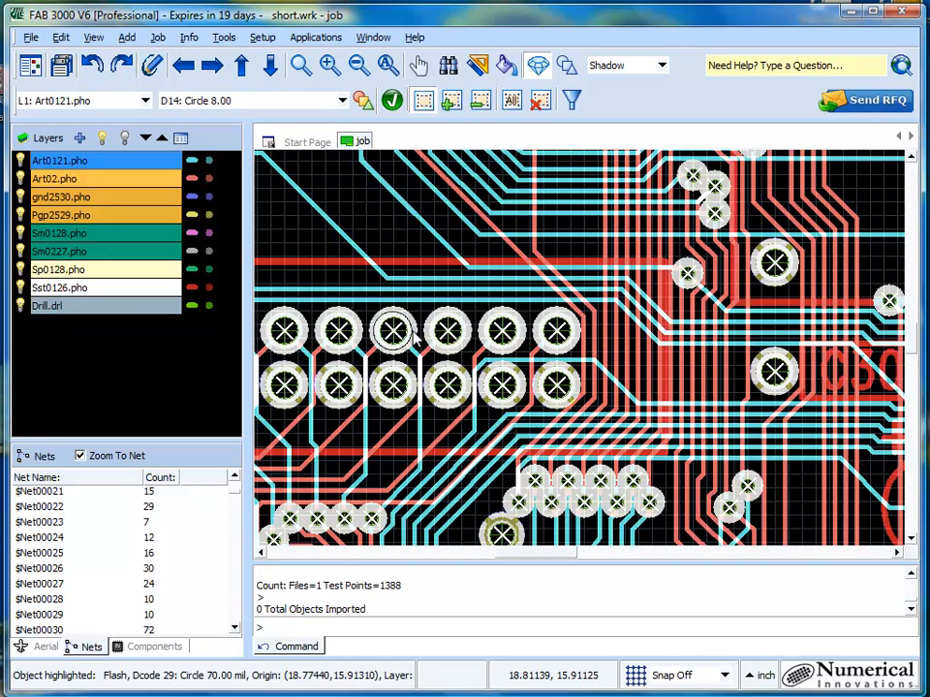
{"action": "left_click", "coordinate": [388, 65]}
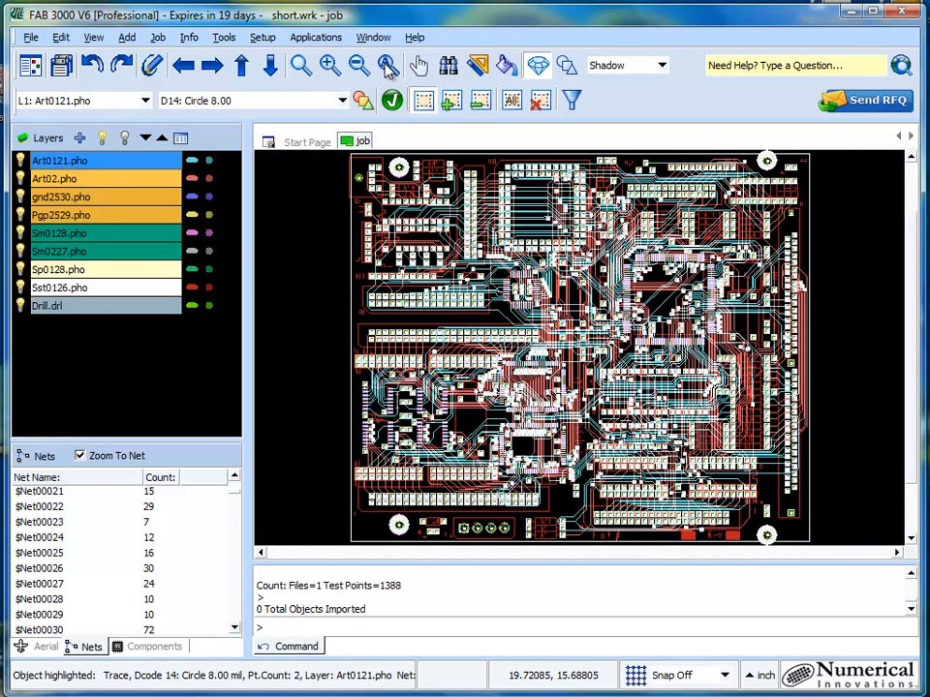
- Run Netlist Compare with open nets, shorted nets, missing copper locations and missing external nets all checked, and open the violations
{"action": "left_click", "coordinate": [225, 40]}
{"action": "mouse_move", "coordinate": [270, 97]}
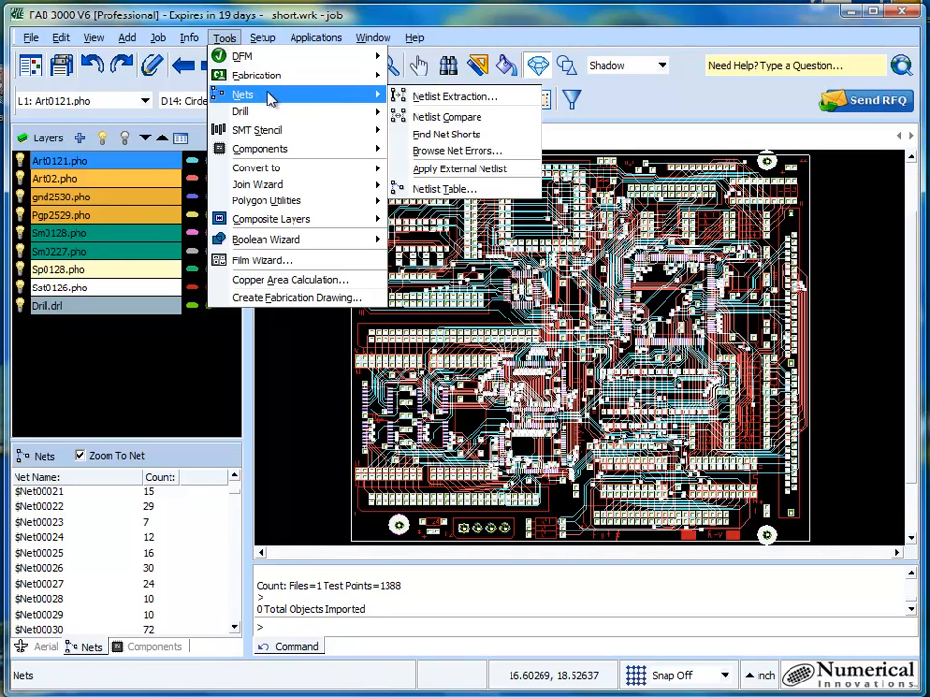
{"action": "left_click", "coordinate": [495, 120]}
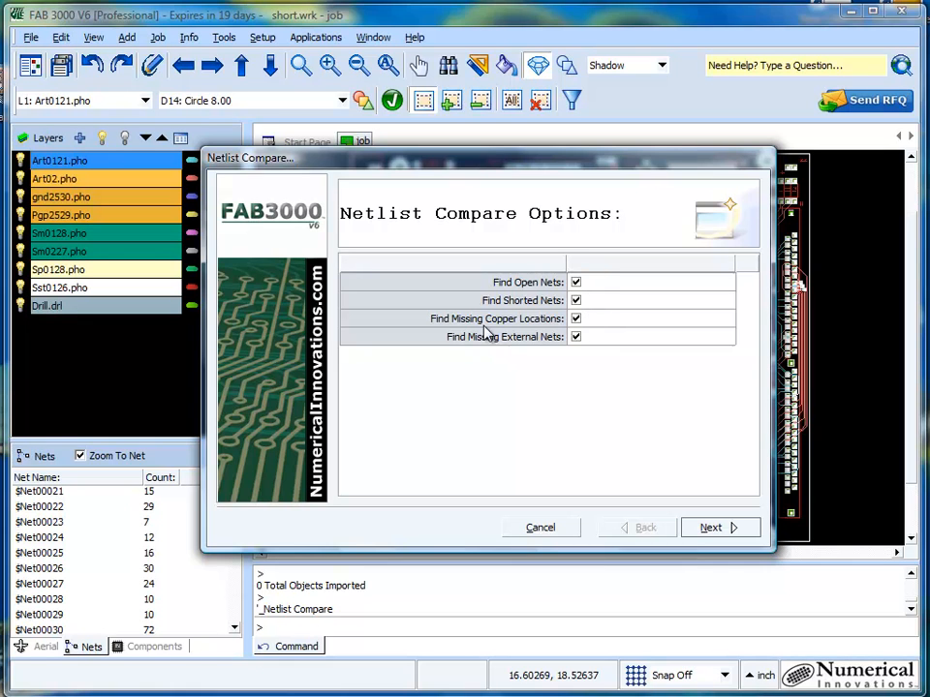
{"action": "left_click", "coordinate": [575, 322]}
{"action": "left_click", "coordinate": [578, 321]}
{"action": "left_click", "coordinate": [714, 530]}
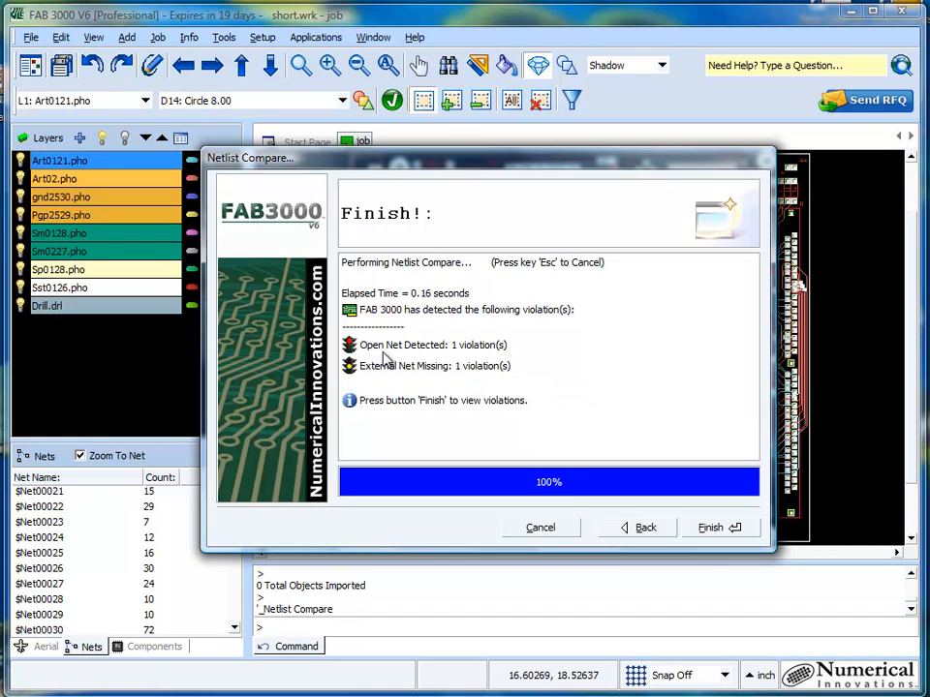
{"action": "left_click", "coordinate": [727, 529]}
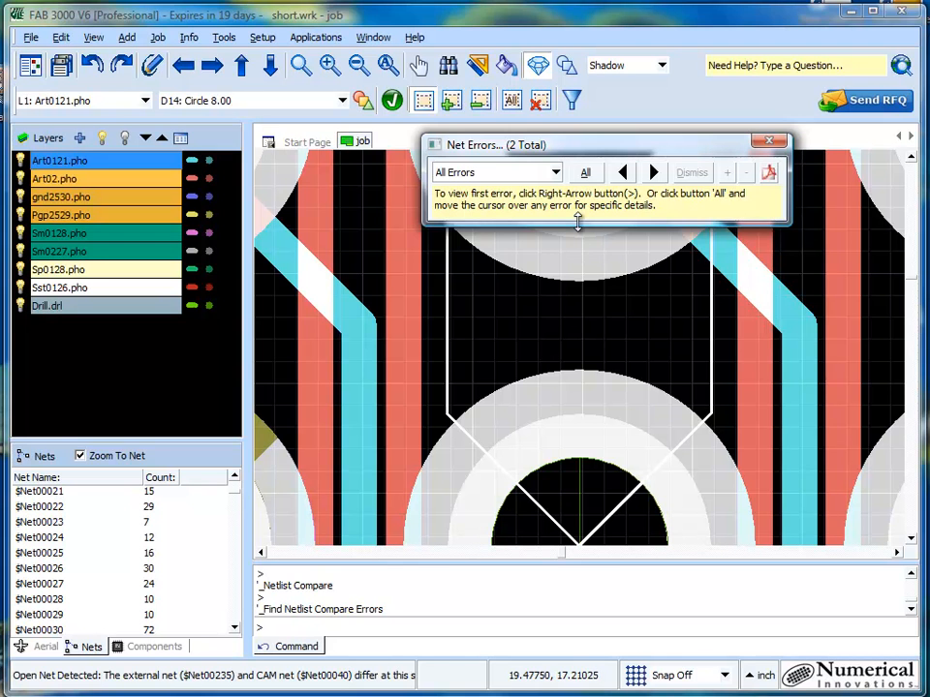
- Filter the net errors to Open Net Detected and view the location of the error
{"action": "scroll", "coordinate": [601, 322], "scroll_direction": "down", "scroll_amount": 3}
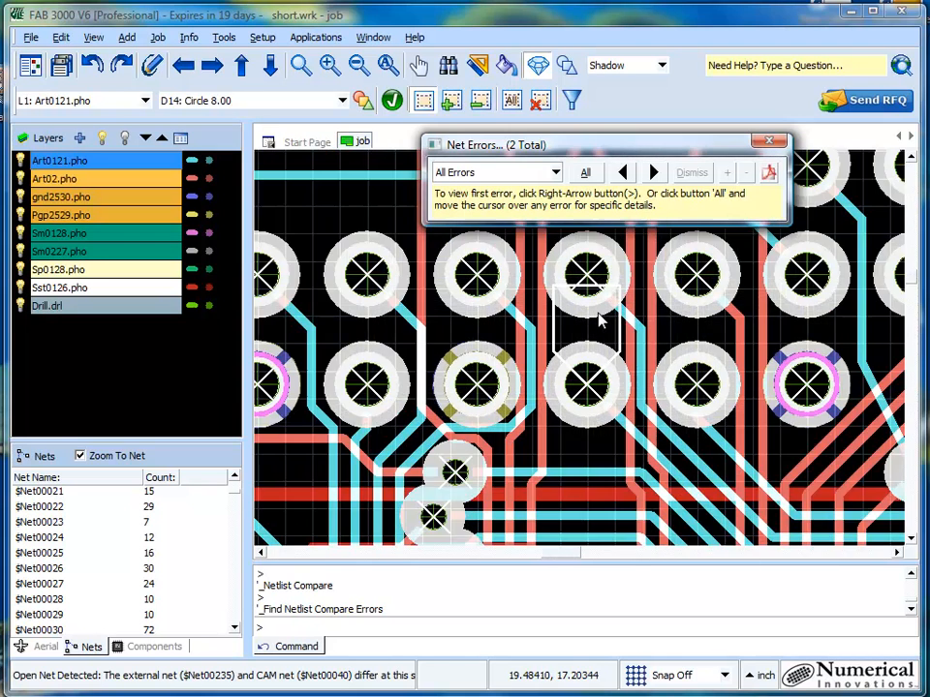
{"action": "left_click", "coordinate": [557, 173]}
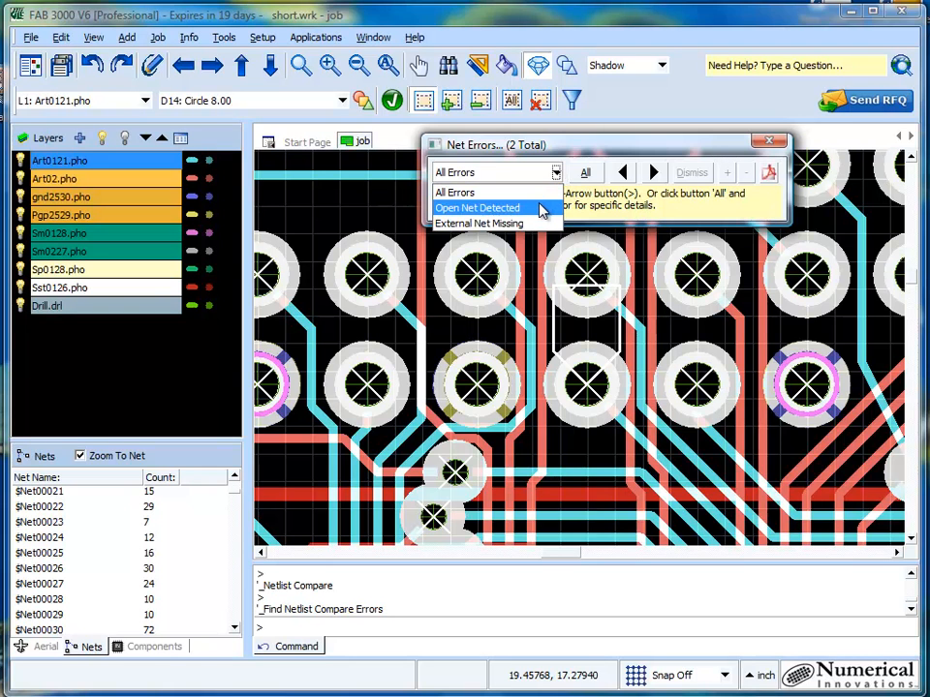
{"action": "left_click", "coordinate": [541, 209]}
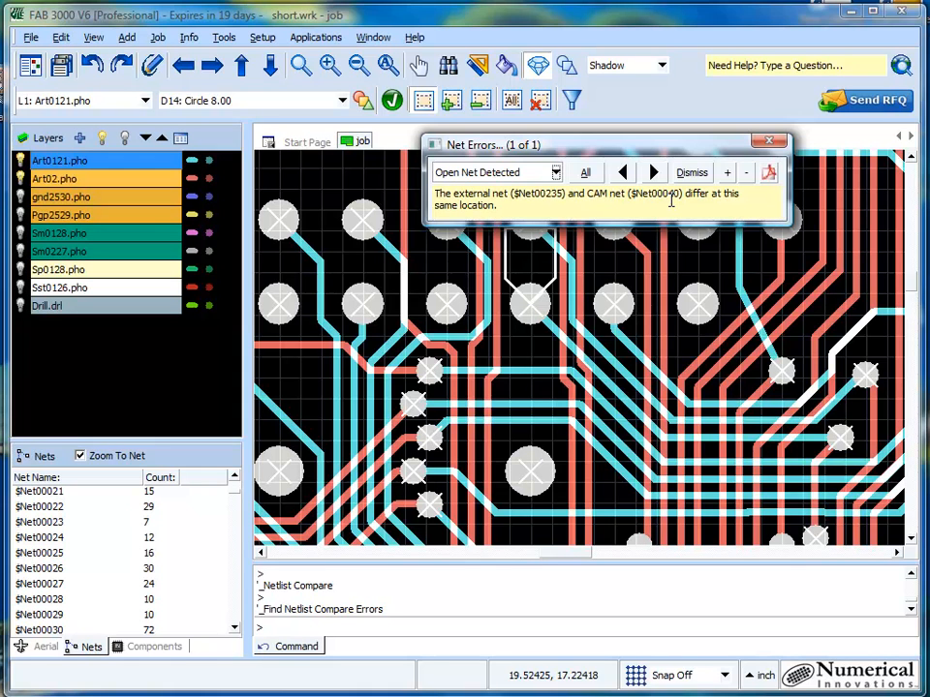
- Find $Net00040 in the net list and highlight it on the board
{"action": "left_click", "coordinate": [232, 559]}
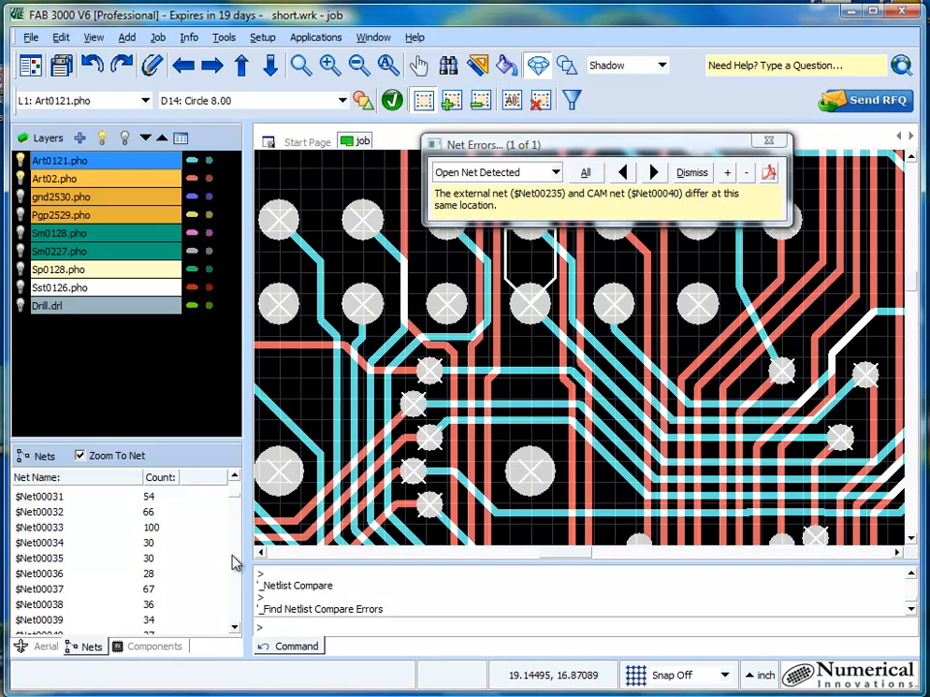
{"action": "left_click", "coordinate": [233, 556]}
{"action": "left_click", "coordinate": [233, 476]}
{"action": "left_click", "coordinate": [231, 479]}
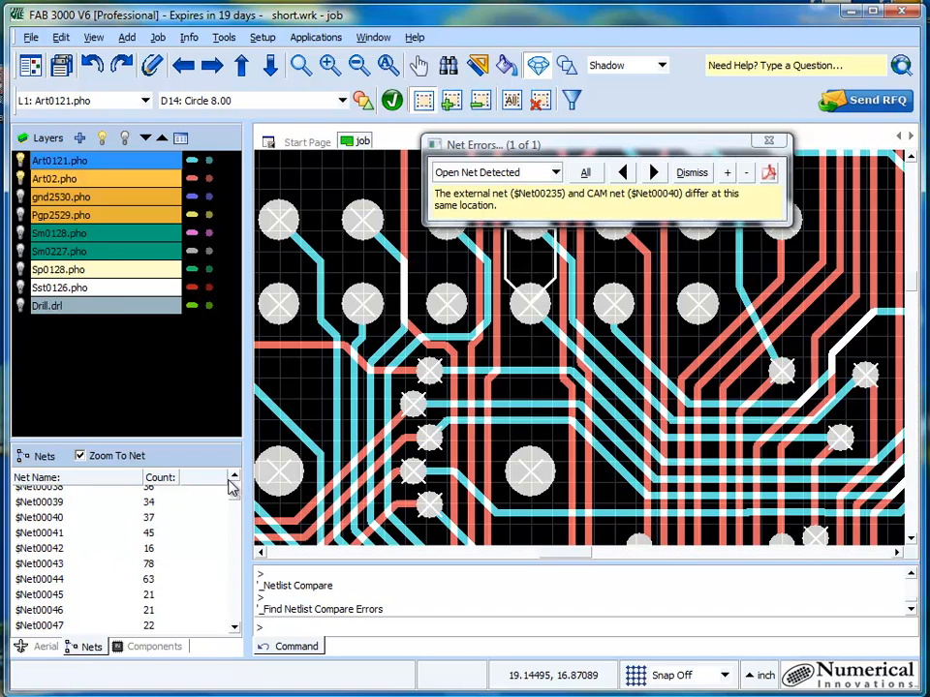
{"action": "left_click", "coordinate": [40, 519]}
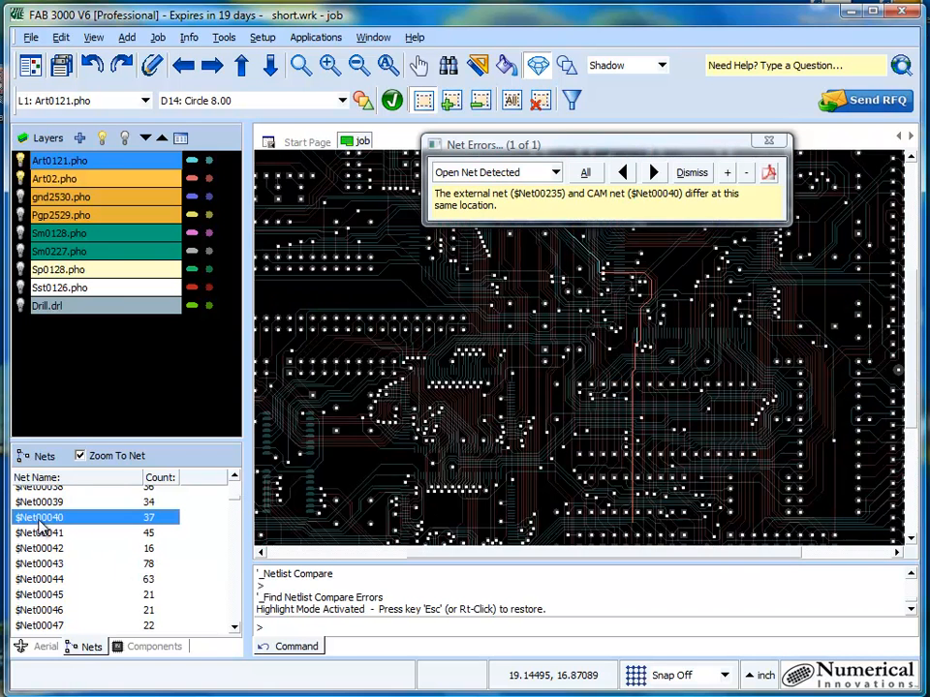
- Move the Net Errors window clear of the board and examine the lower end of the highlighted $Net00040 trace
{"action": "left_click_drag", "start_coordinate": [614, 144], "coordinate": [670, 53]}
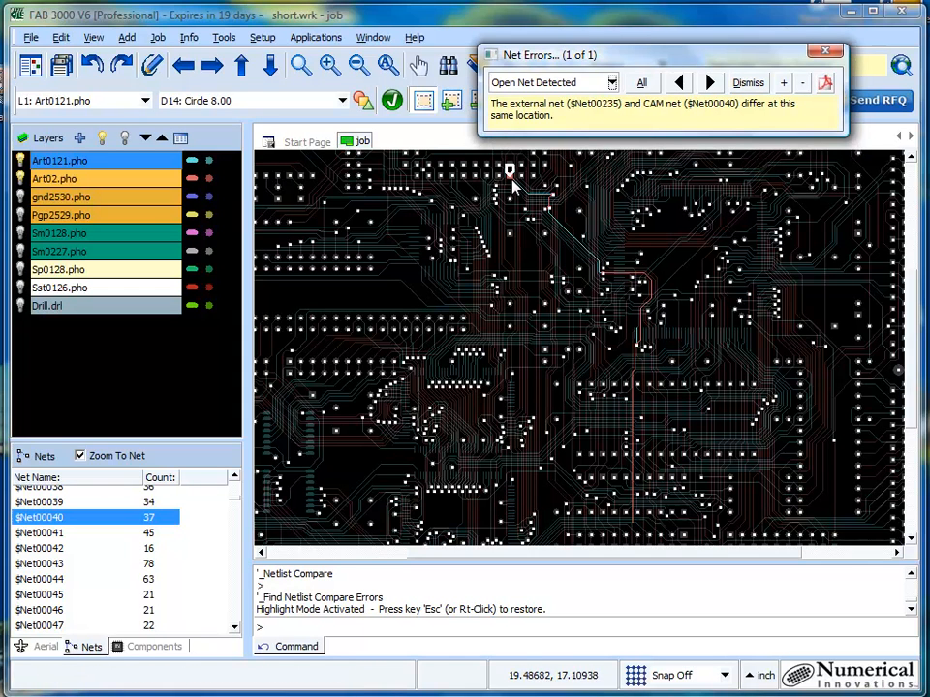
{"action": "right_click", "coordinate": [638, 526]}
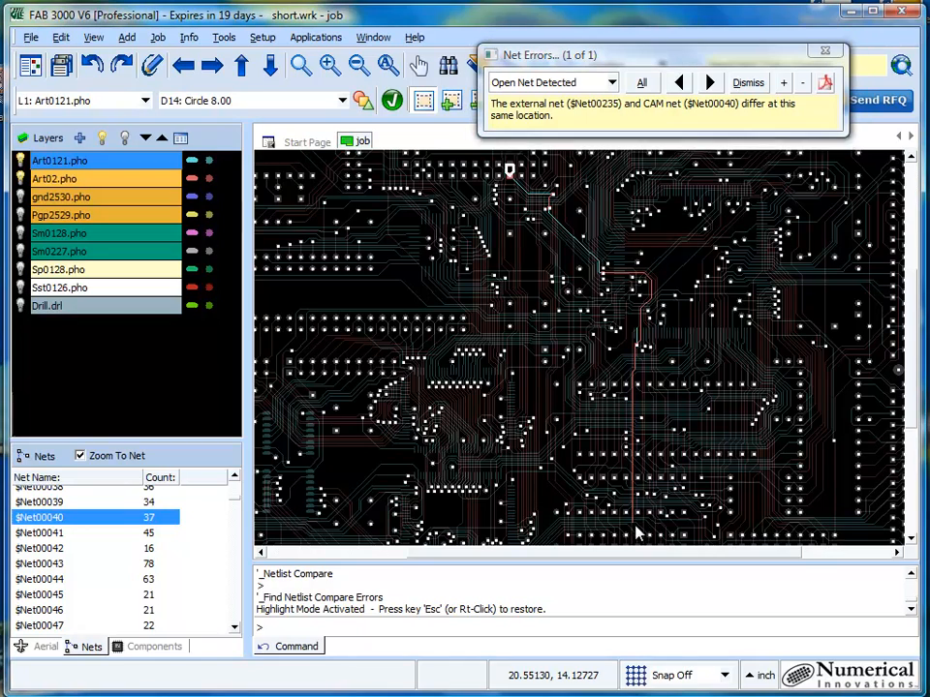
{"action": "scroll", "coordinate": [571, 334], "scroll_direction": "up", "scroll_amount": 8}
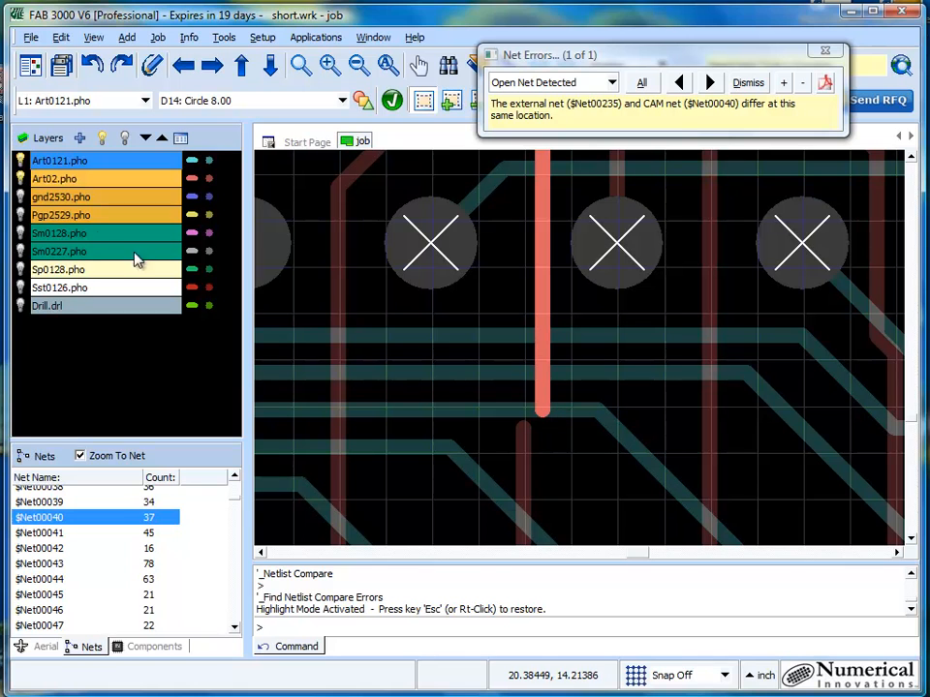
- Hide the Art0121.pho layer to inspect the trace end on Art02.pho, and close the Net Errors window
{"action": "left_click", "coordinate": [21, 160]}
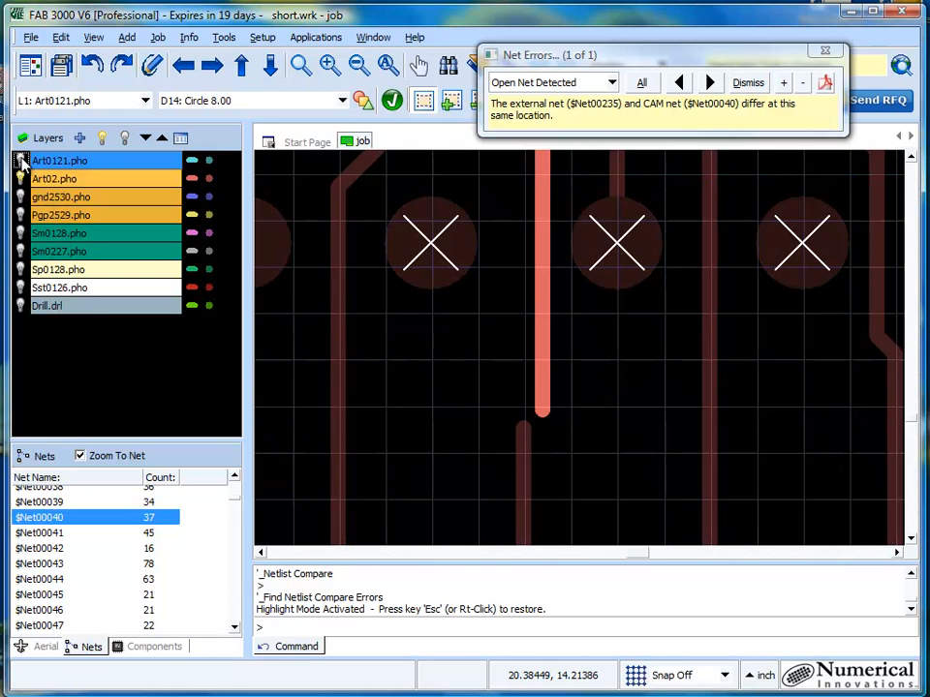
{"action": "scroll", "coordinate": [454, 427], "scroll_direction": "down", "scroll_amount": 4}
{"action": "scroll", "coordinate": [536, 415], "scroll_direction": "up", "scroll_amount": 4}
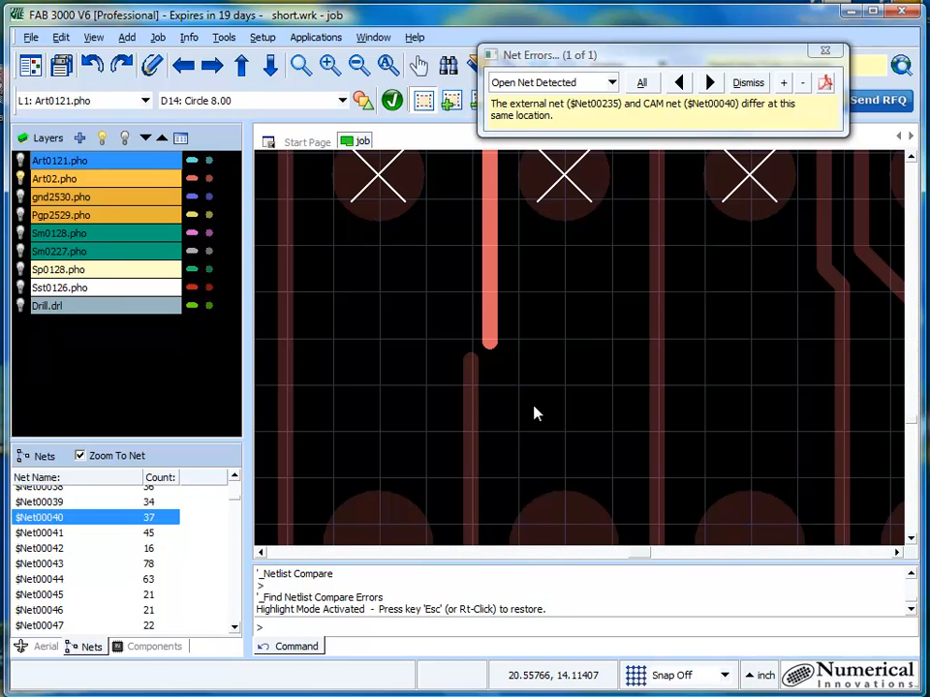
{"action": "left_click", "coordinate": [824, 50]}
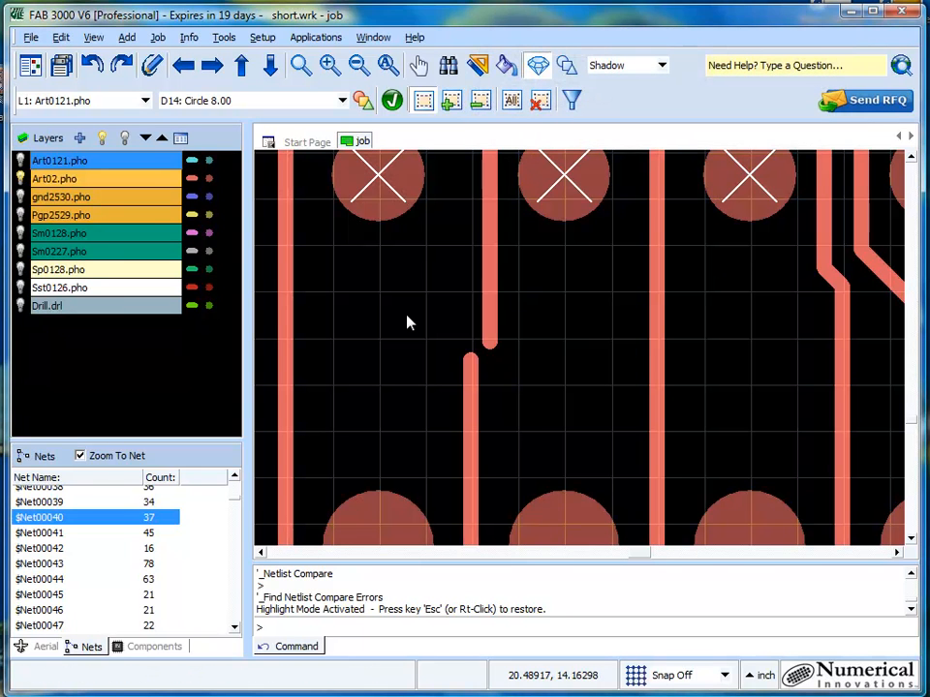